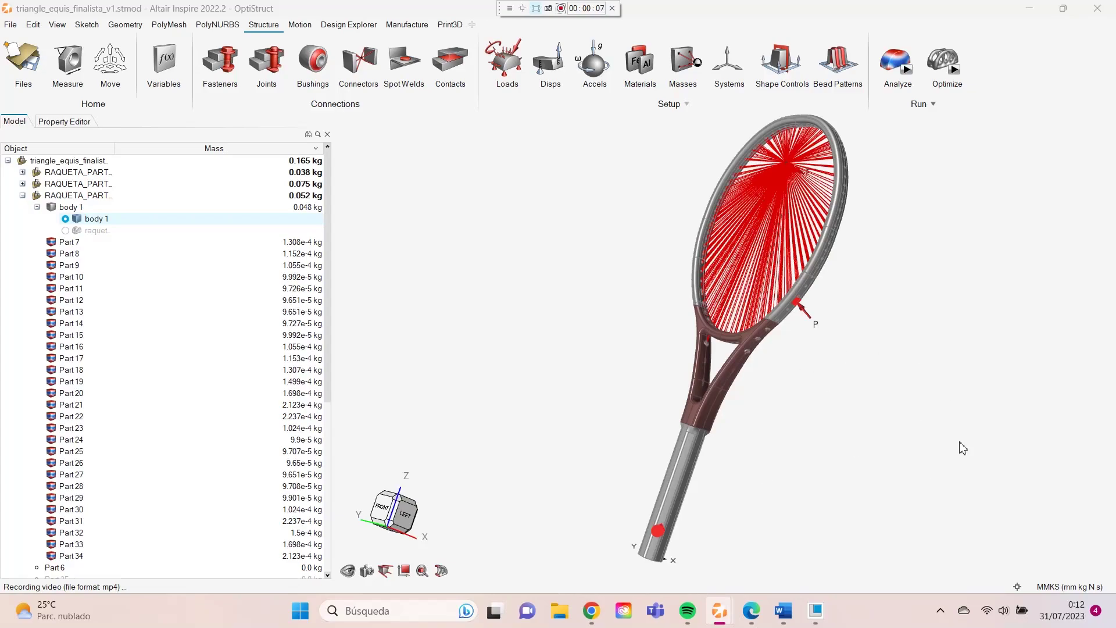
Select the racket frame, throat and handle to expand their RAQUETA_PART entries
mouse_move(892, 233)
right_down()
mouse_move(932, 259)
mouse_move(872, 232)
right_up()
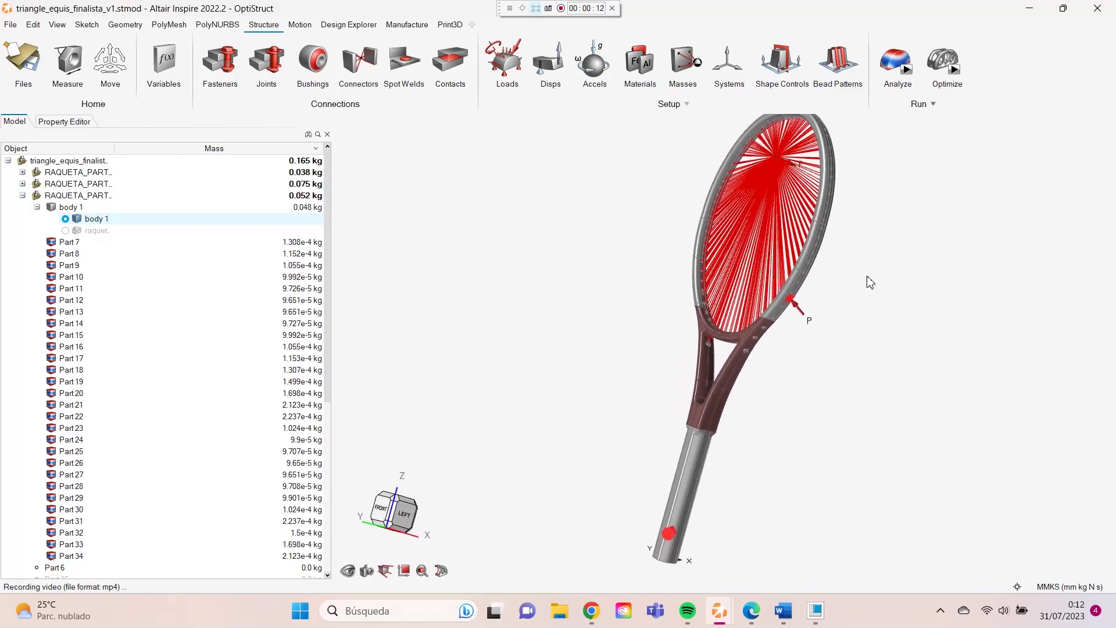
click(810, 270)
click(741, 397)
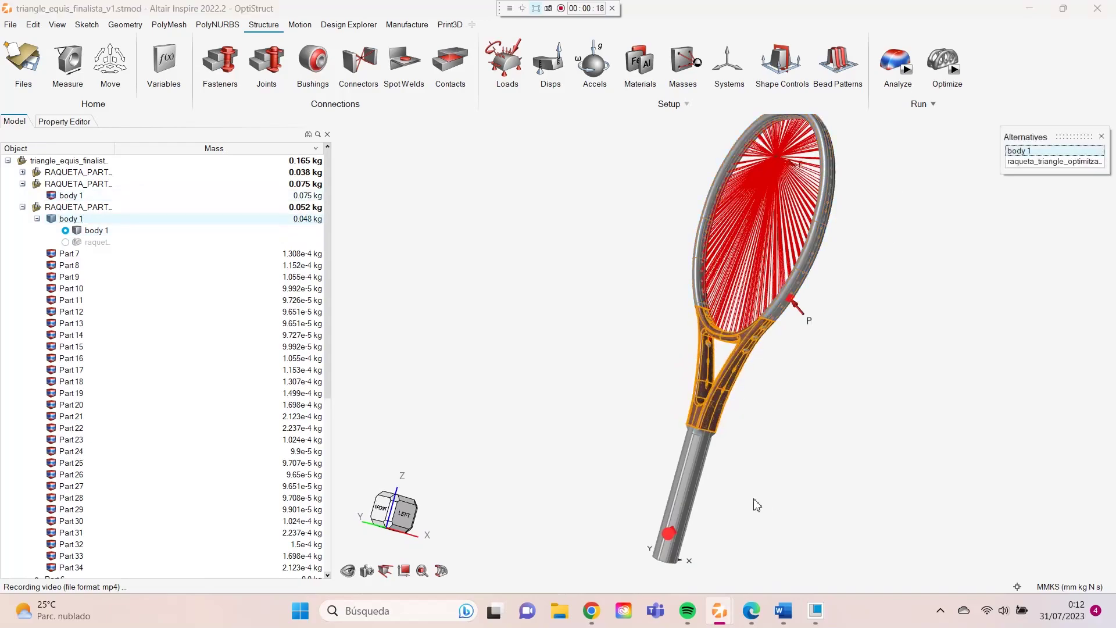
click(699, 469)
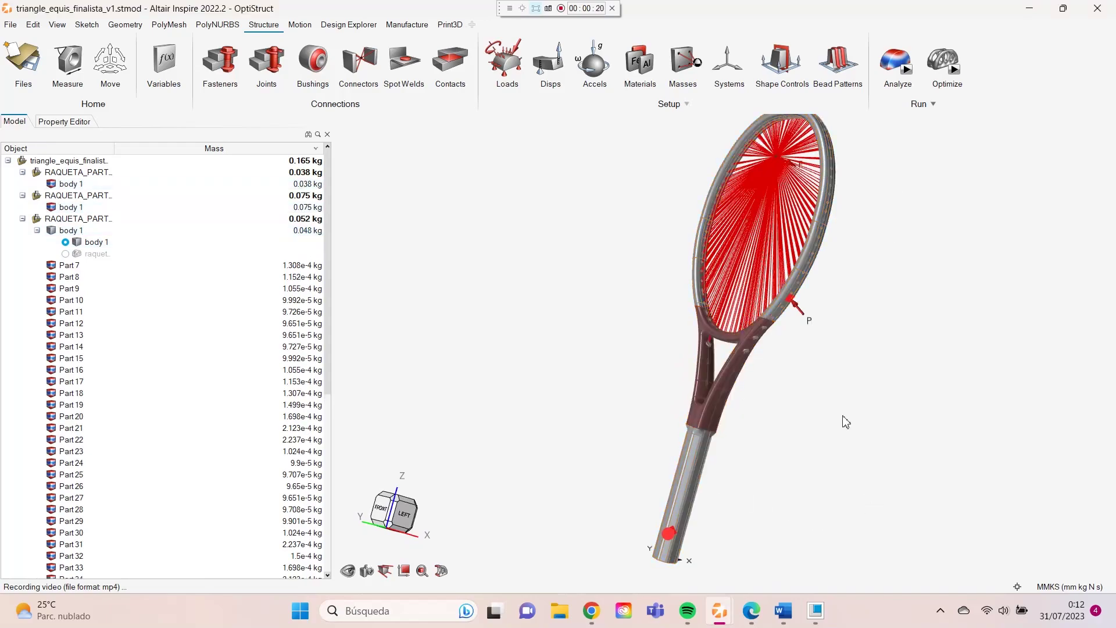
right_drag(858, 296, 940, 322)
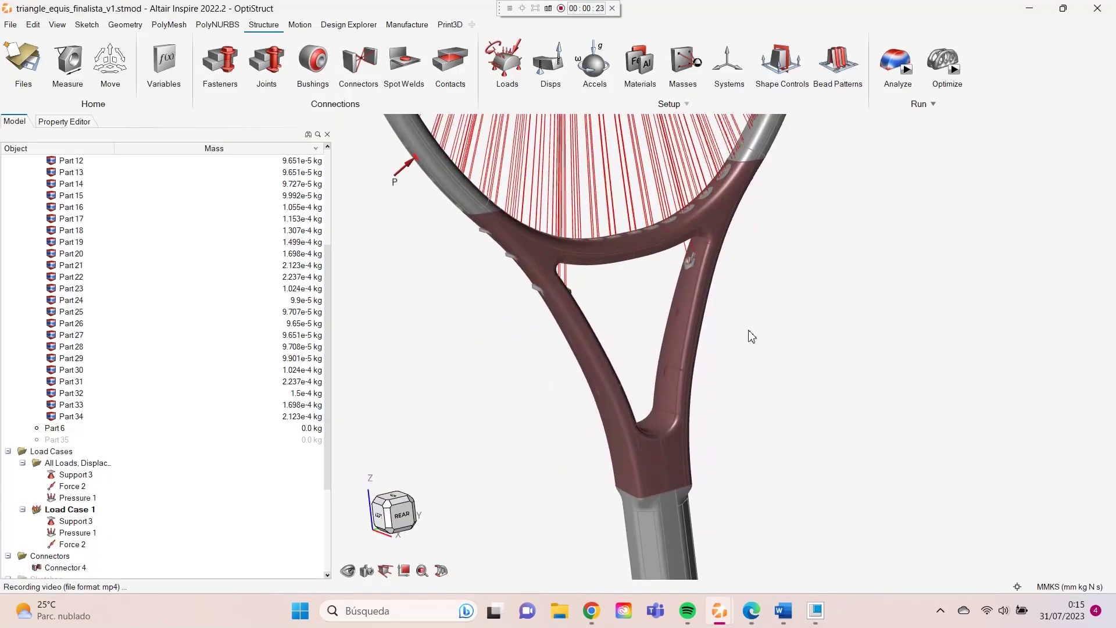
right_drag(748, 336, 747, 300)
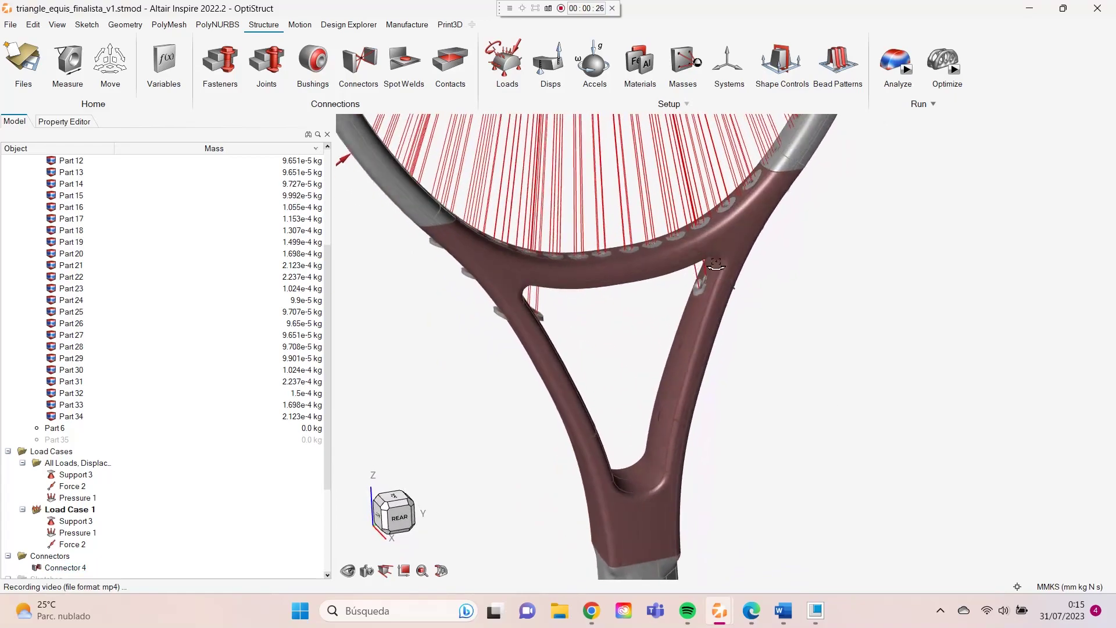
Hide the throat body and inspect the strings and grommets up close
click(702, 349)
mouse_move(794, 381)
right_down()
mouse_move(817, 344)
mouse_move(811, 360)
right_up()
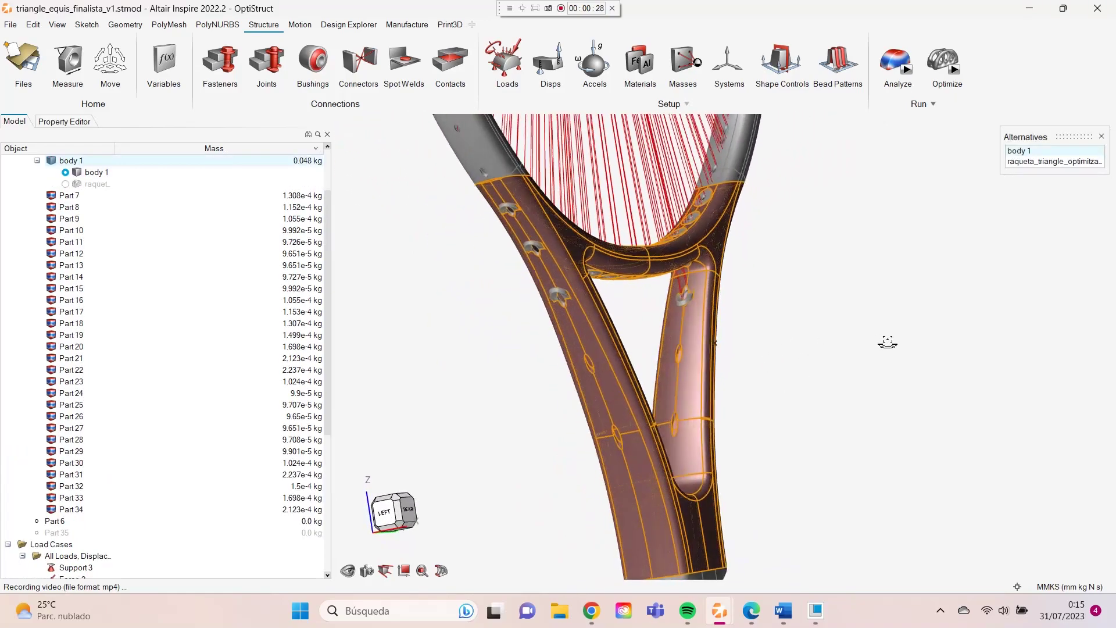
click(811, 359)
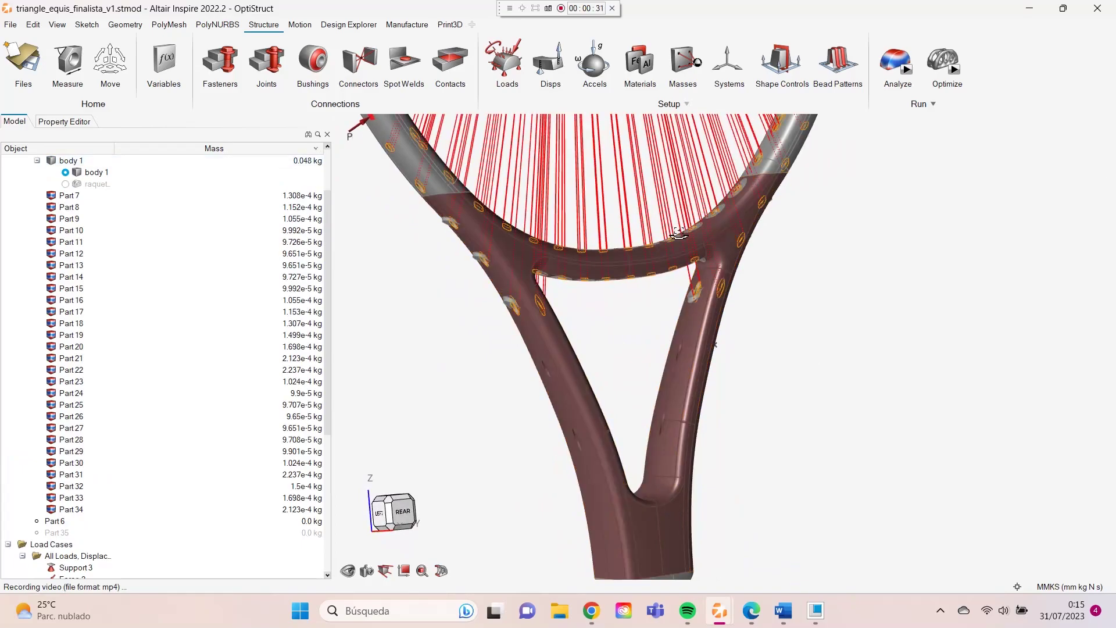
right_drag(811, 359, 249, 210)
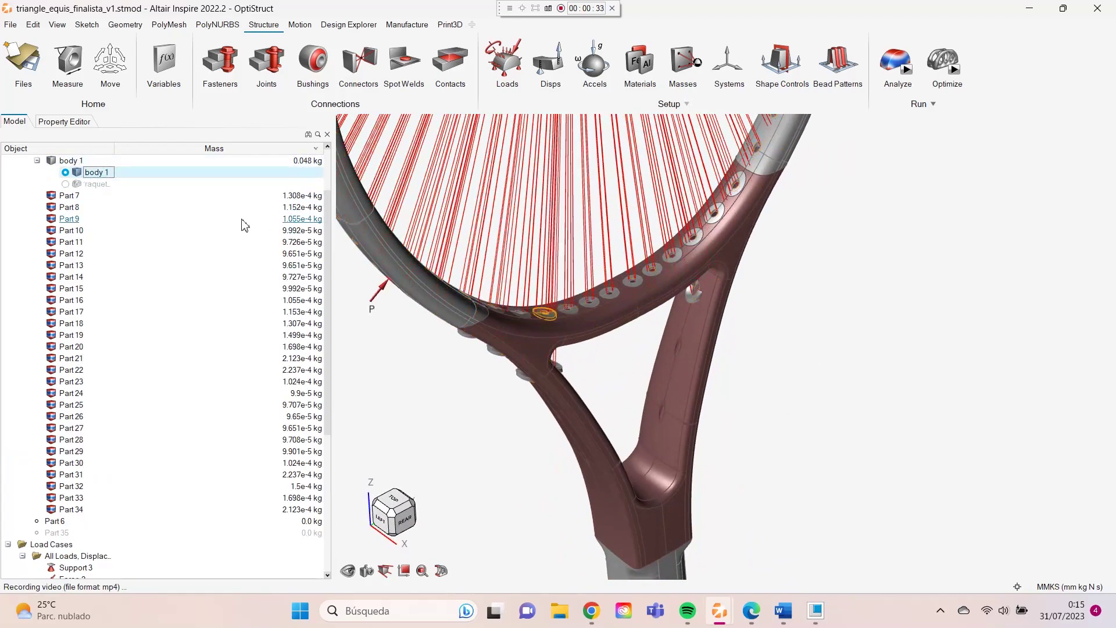
click(50, 161)
right_drag(655, 296, 697, 280)
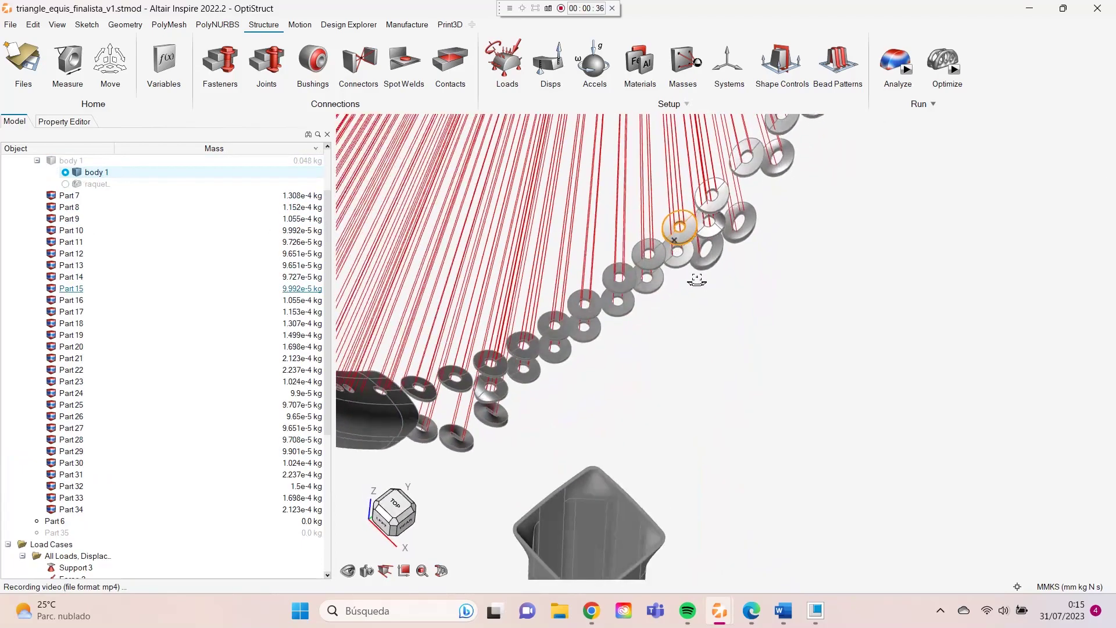
right_drag(696, 280, 658, 304)
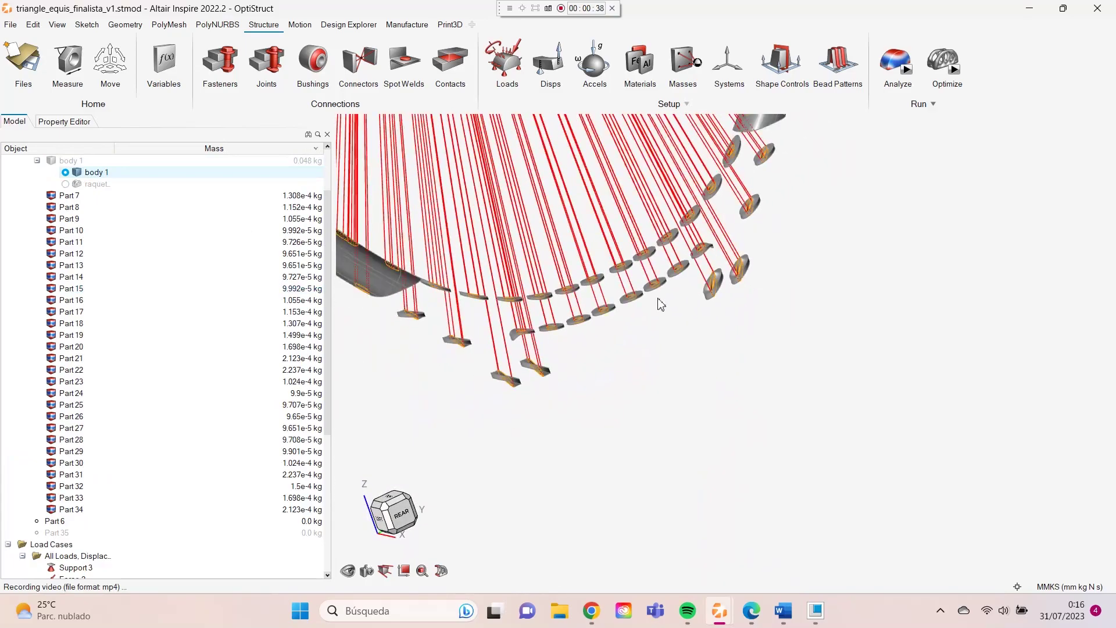
scroll(658, 303, down, 2)
scroll(87, 227, up, 2)
Inspect the hollow handle, restore the throat, and set up Topology, Maximize Stiffness, 30%
click(51, 231)
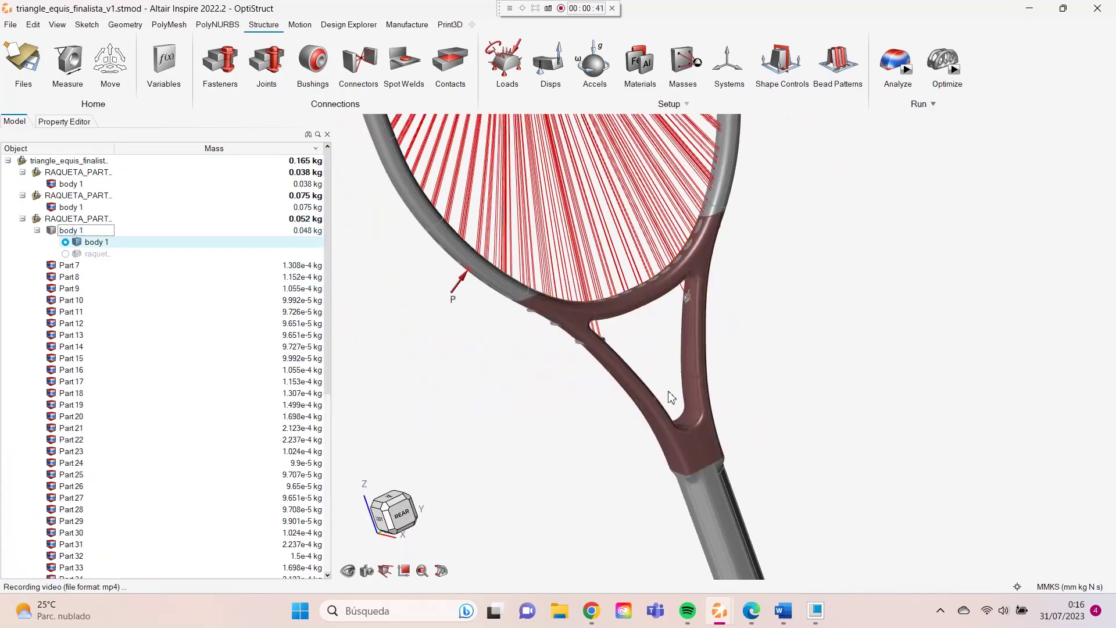
click(52, 230)
right_drag(730, 448, 641, 500)
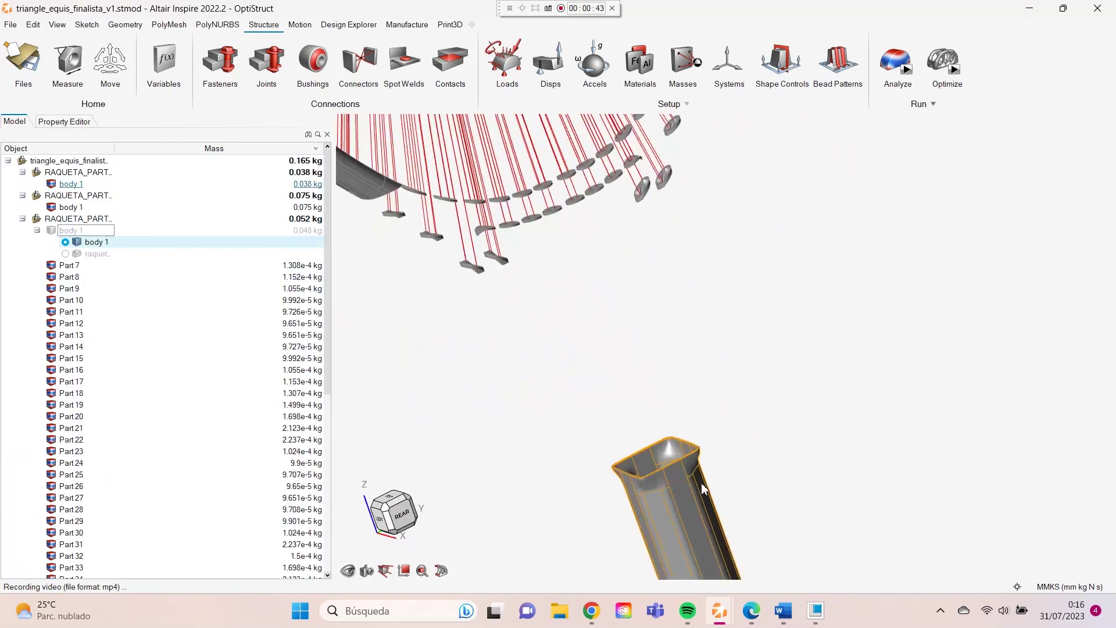
scroll(641, 498, up, 3)
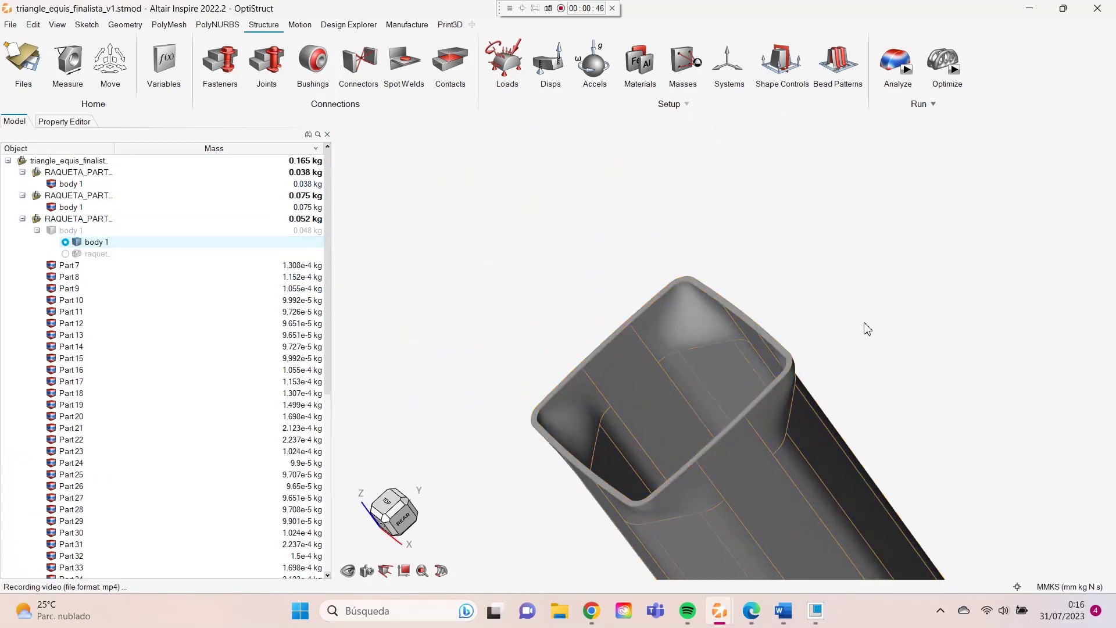
scroll(818, 442, down, 3)
scroll(785, 491, down, 3)
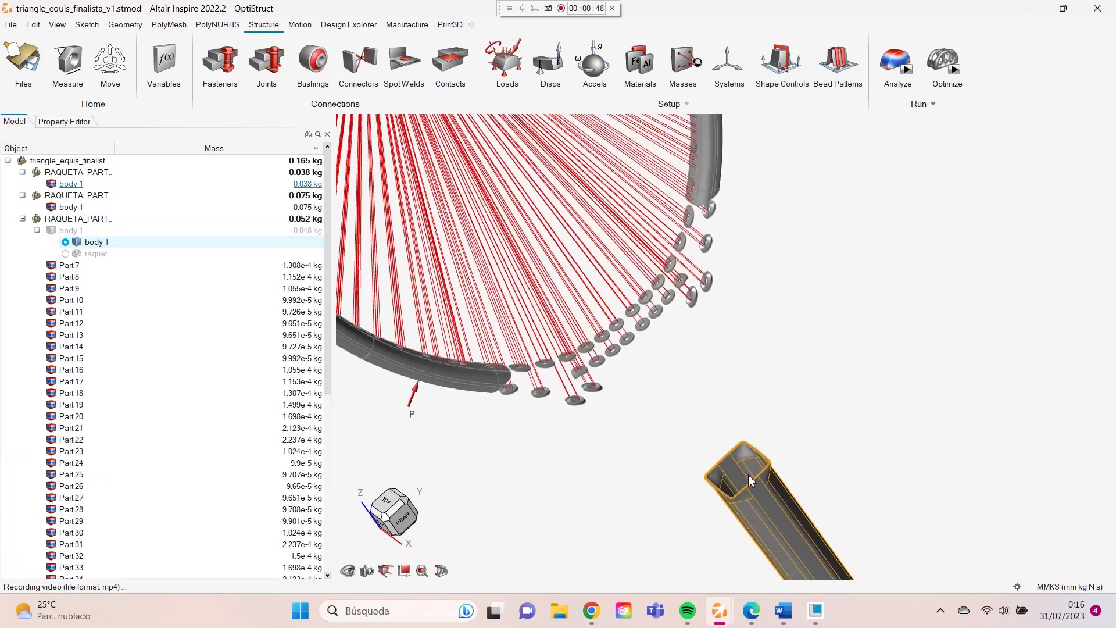
right_drag(680, 198, 716, 321)
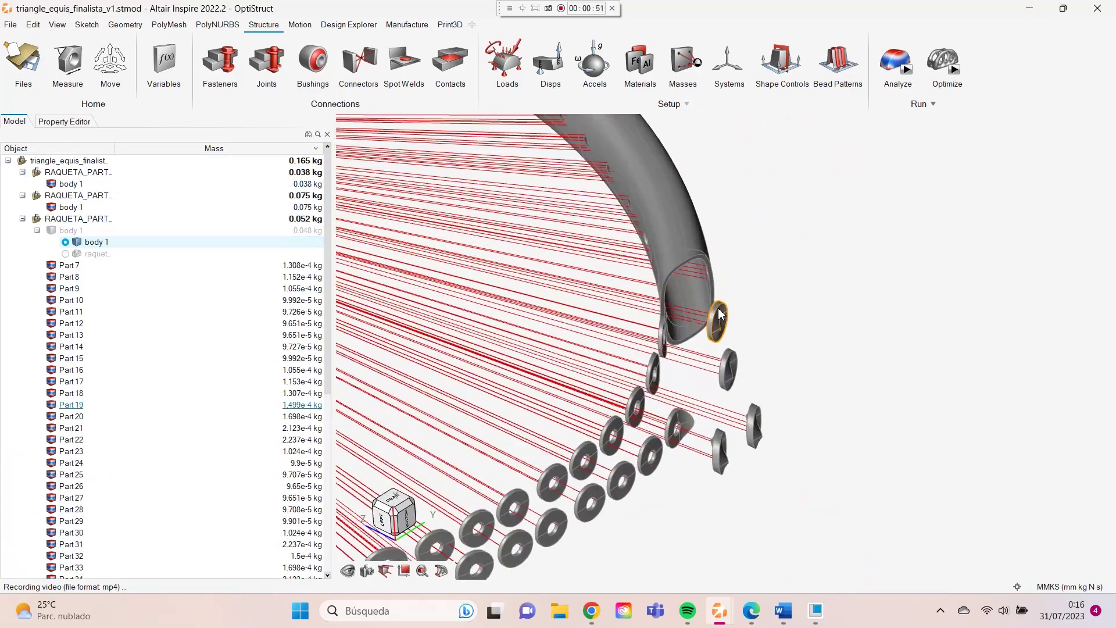
scroll(717, 321, down, 3)
scroll(927, 468, up, 3)
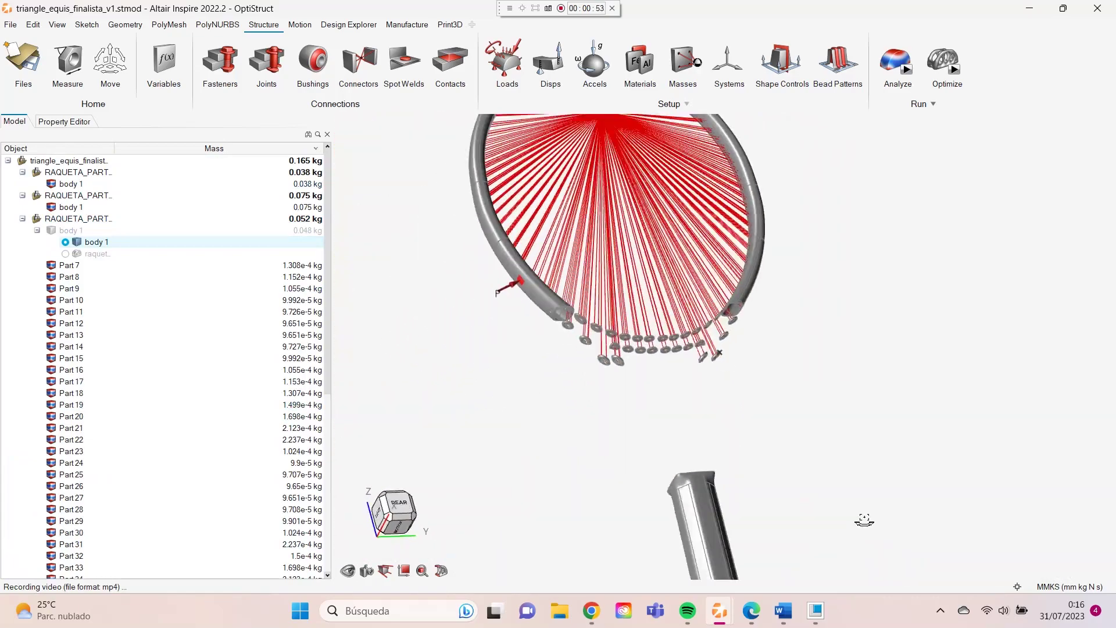
right_drag(863, 521, 406, 377)
click(51, 230)
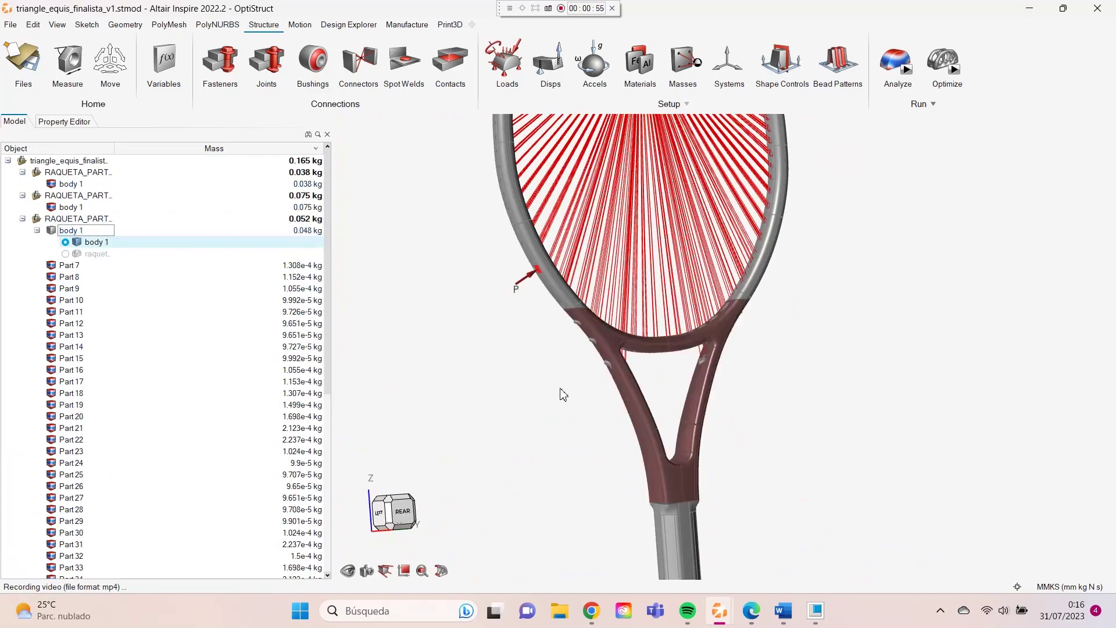
scroll(733, 301, up, 2)
click(955, 74)
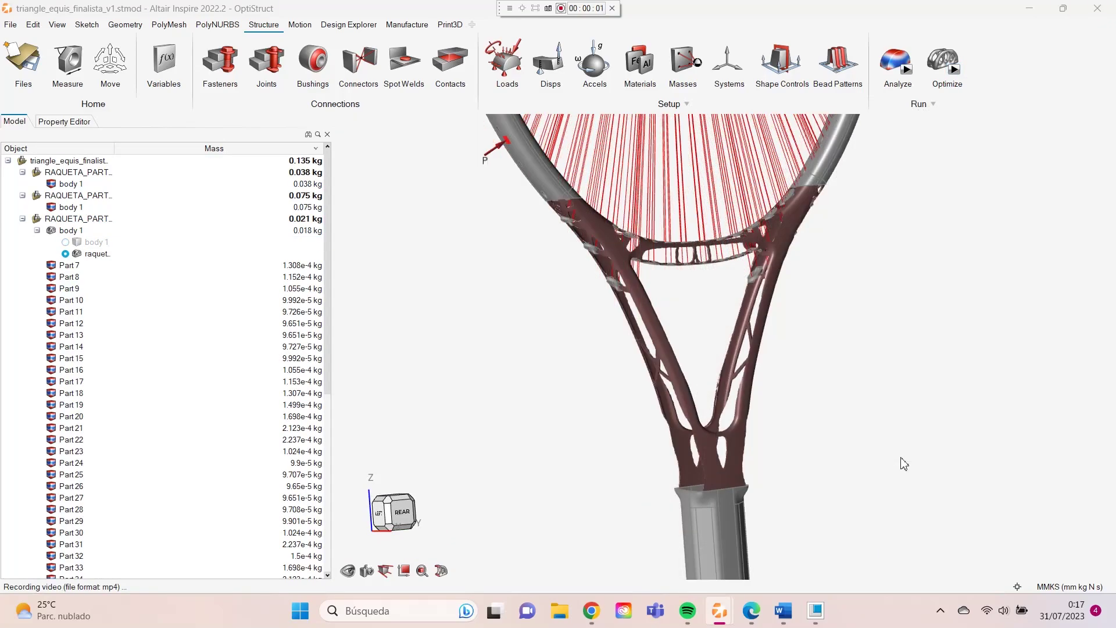
Orbit around the optimized throat and strung head to inspect the result
mouse_move(806, 485)
right_down()
mouse_move(867, 485)
mouse_move(876, 398)
right_up()
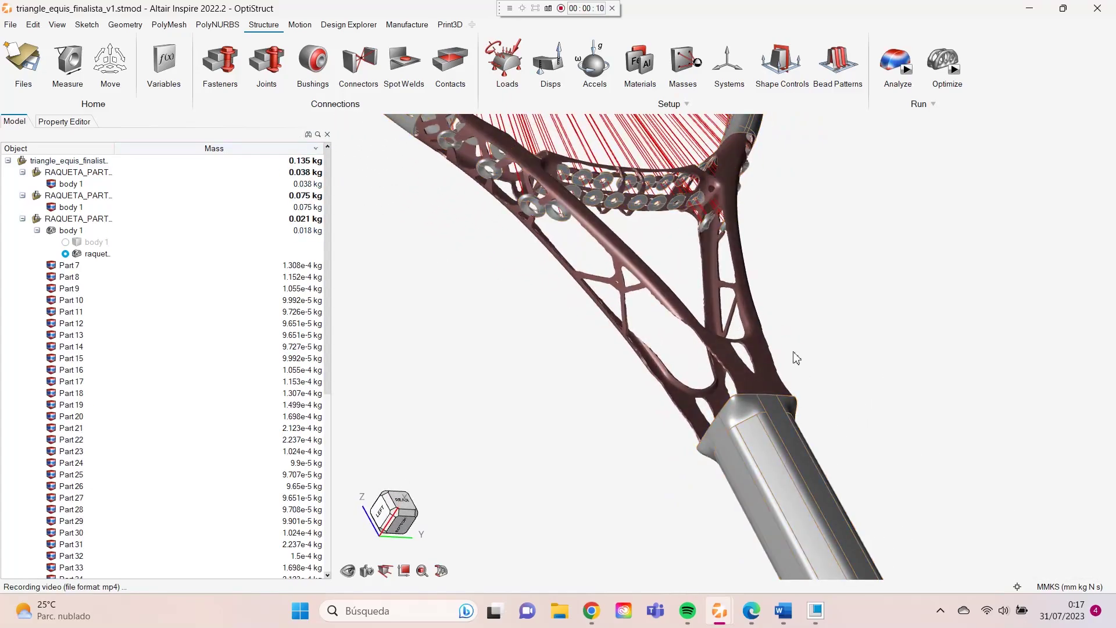
mouse_move(793, 358)
right_down()
mouse_move(828, 446)
mouse_move(837, 228)
mouse_move(656, 271)
right_up()
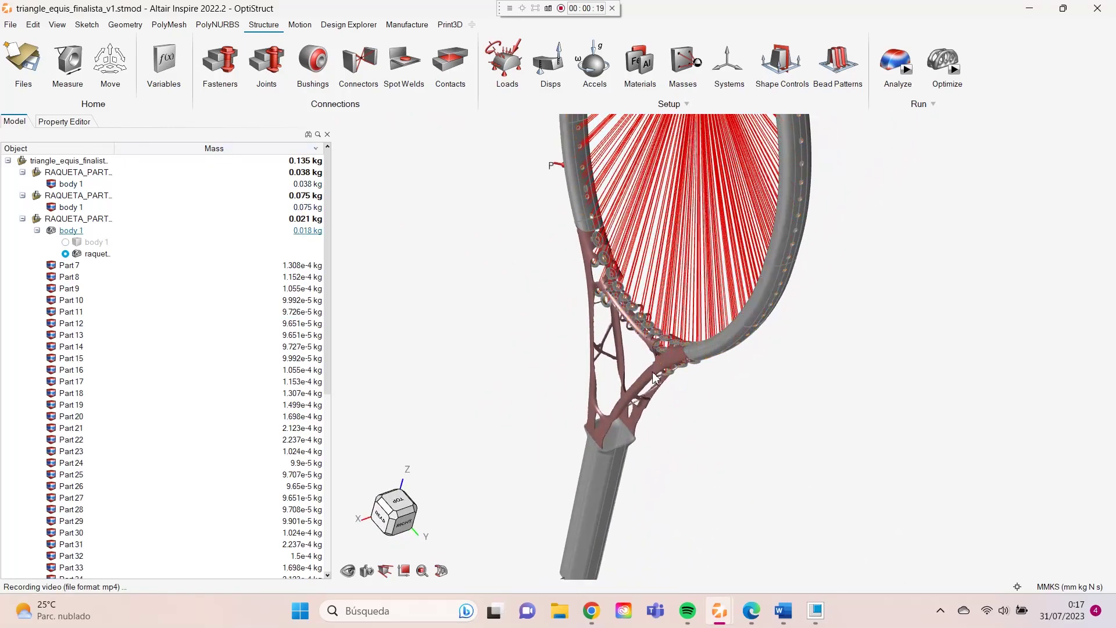
right_drag(654, 376, 858, 383)
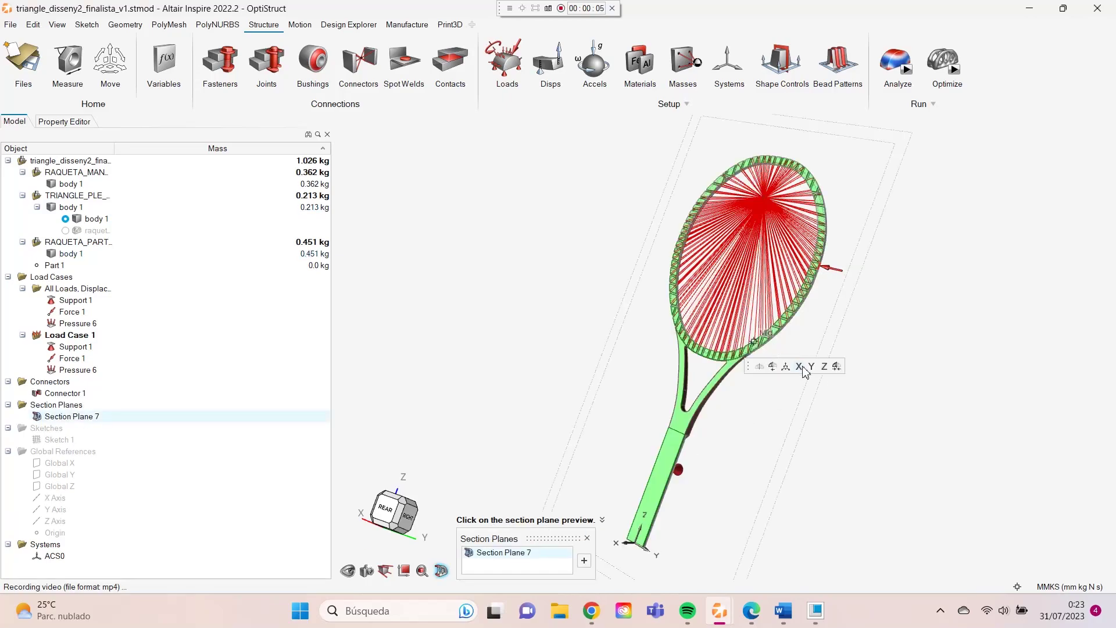
scroll(803, 372, up, 5)
scroll(744, 333, down, 5)
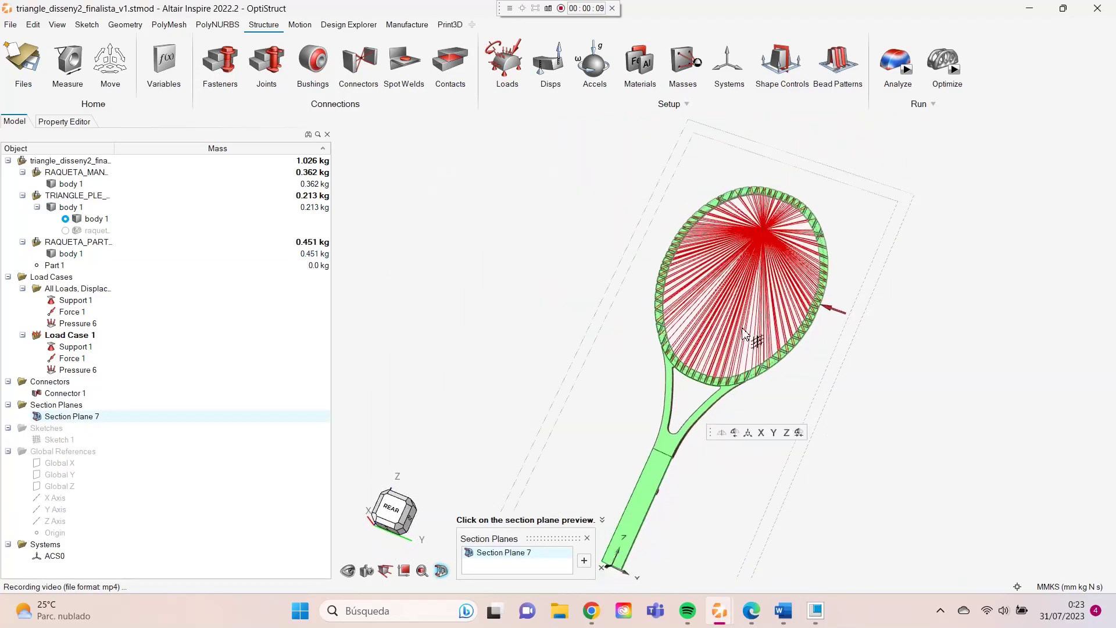
Delete Section Plane 7 and orbit around the racket head
click(540, 581)
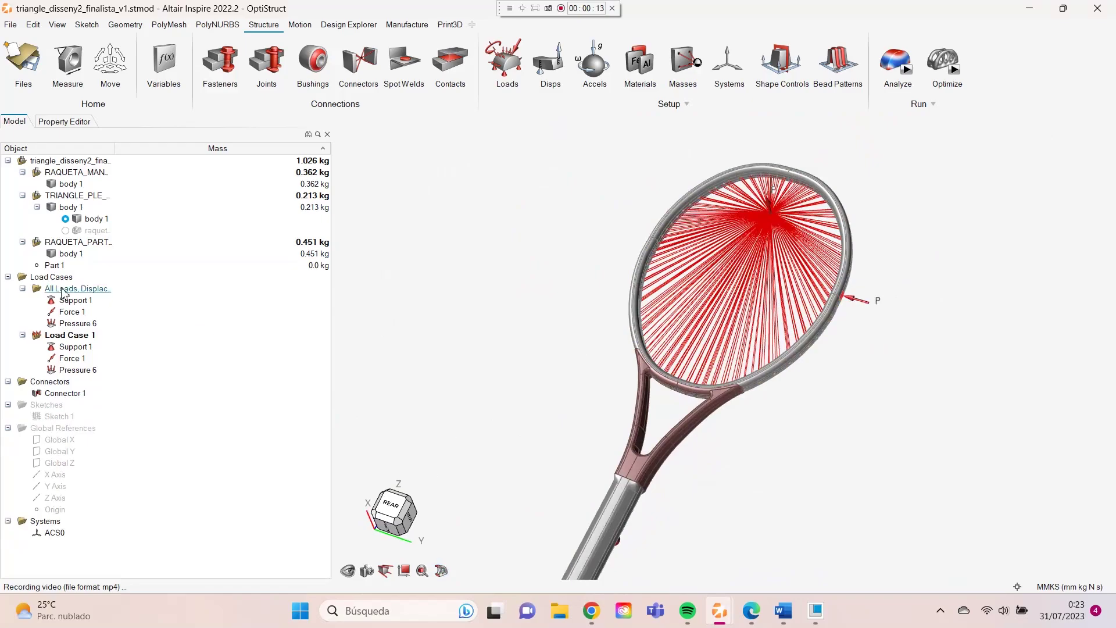
scroll(741, 279, up, 3)
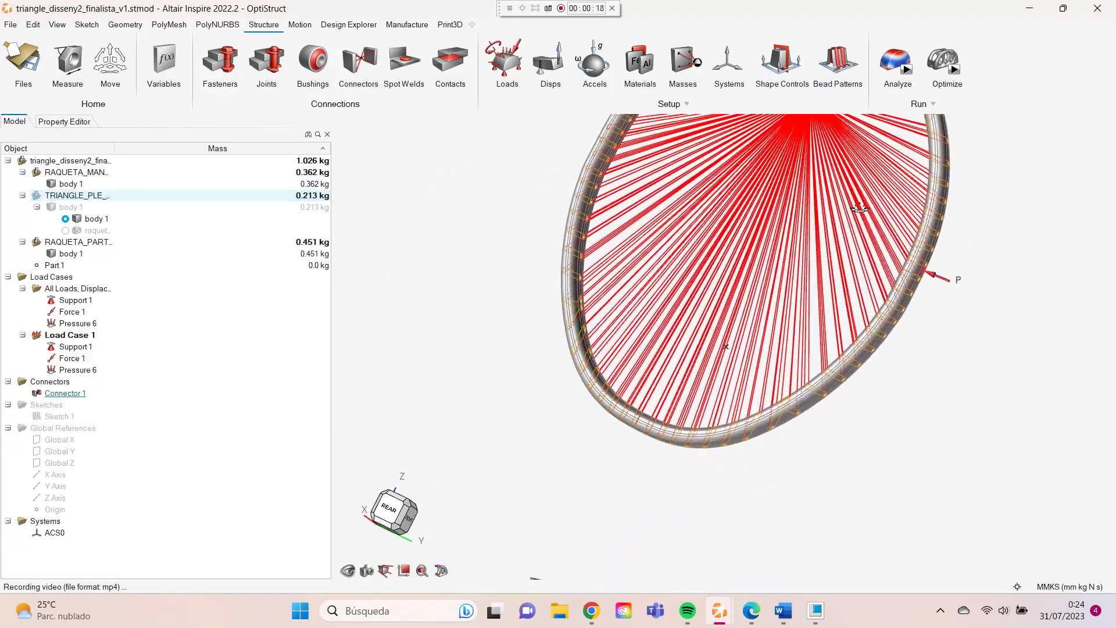
right_drag(785, 262, 890, 155)
scroll(811, 314, down, 3)
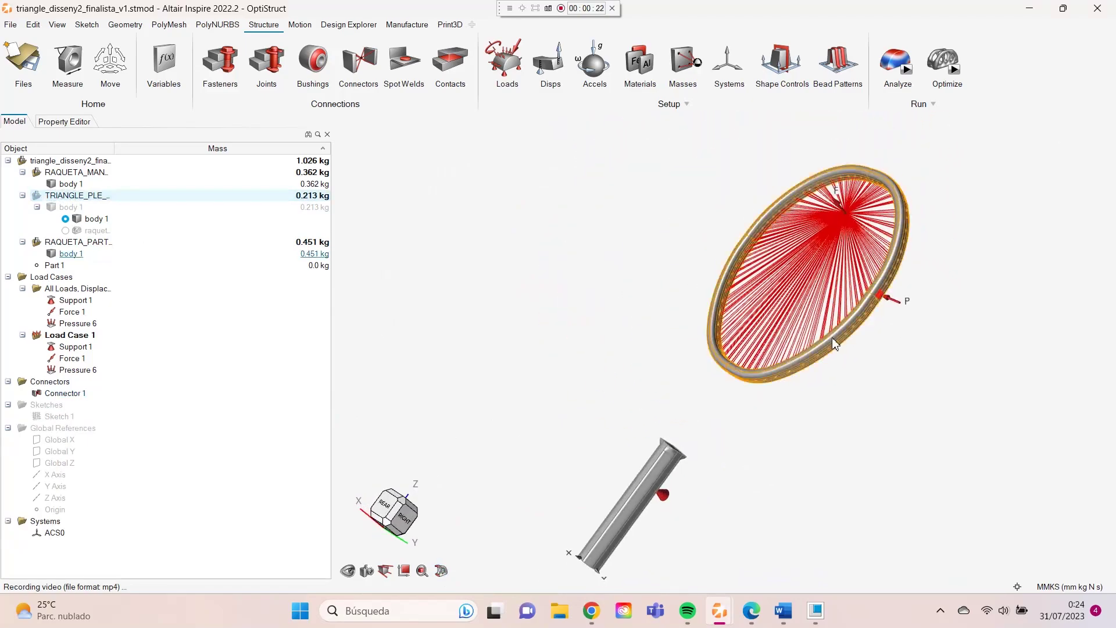
scroll(910, 324, up, 3)
right_drag(910, 324, 912, 286)
scroll(700, 391, down, 3)
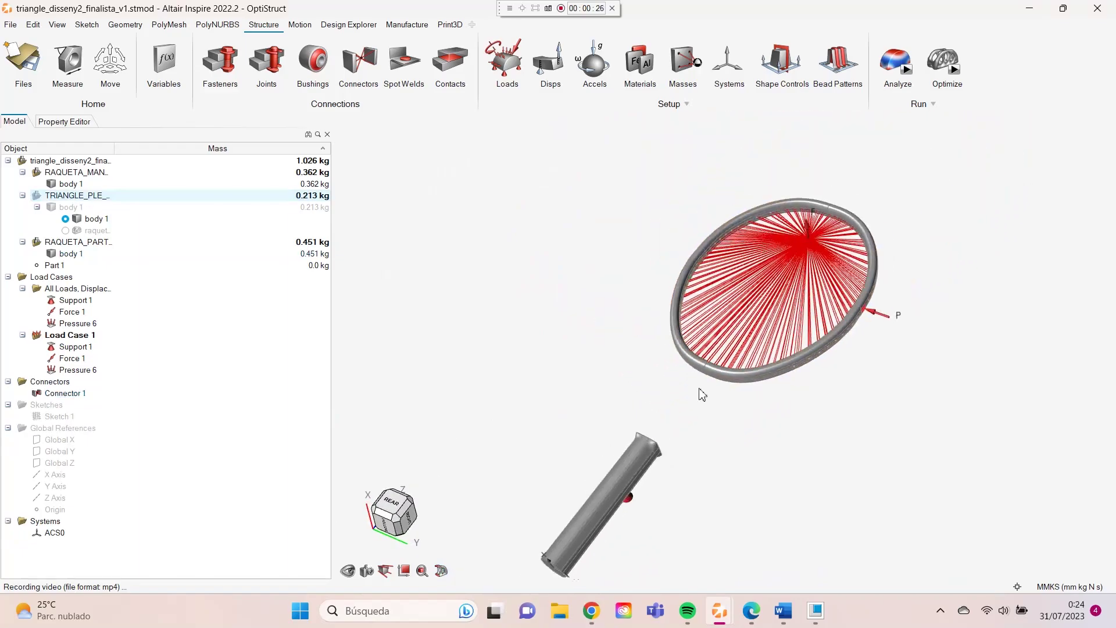
right_drag(699, 392, 852, 268)
Isolate the triangle throat, restore the frame, and set Topology, Maximize Stiffness, 30%
click(34, 199)
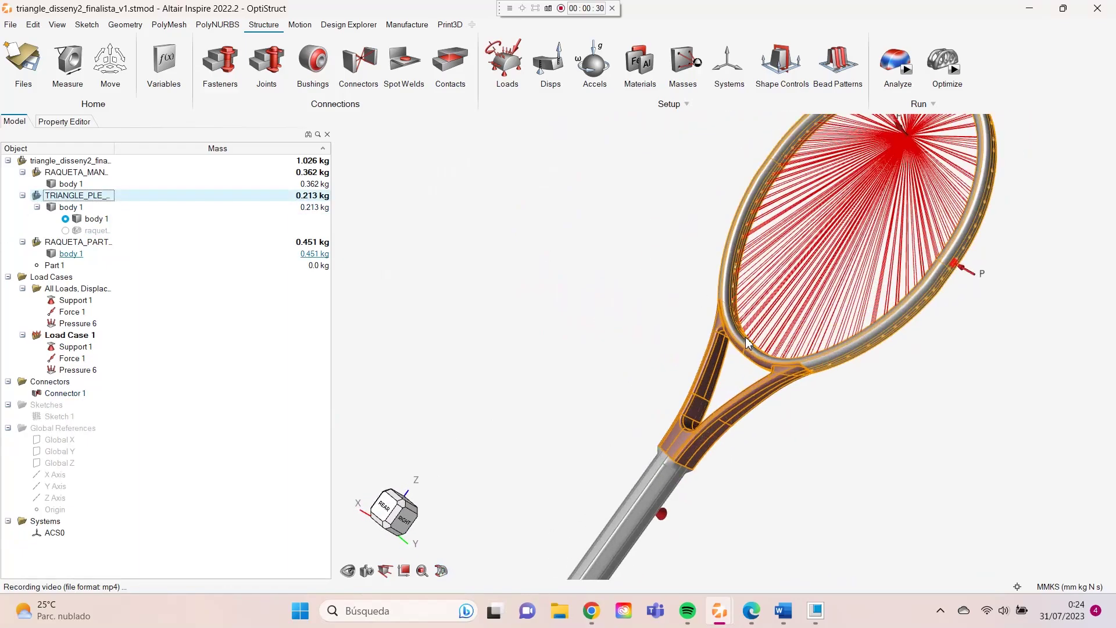
scroll(764, 305, up, 3)
click(36, 241)
mouse_move(765, 304)
right_down()
mouse_move(877, 309)
mouse_move(734, 373)
mouse_move(913, 341)
right_up()
scroll(658, 225, down, 2)
scroll(658, 225, down, 1)
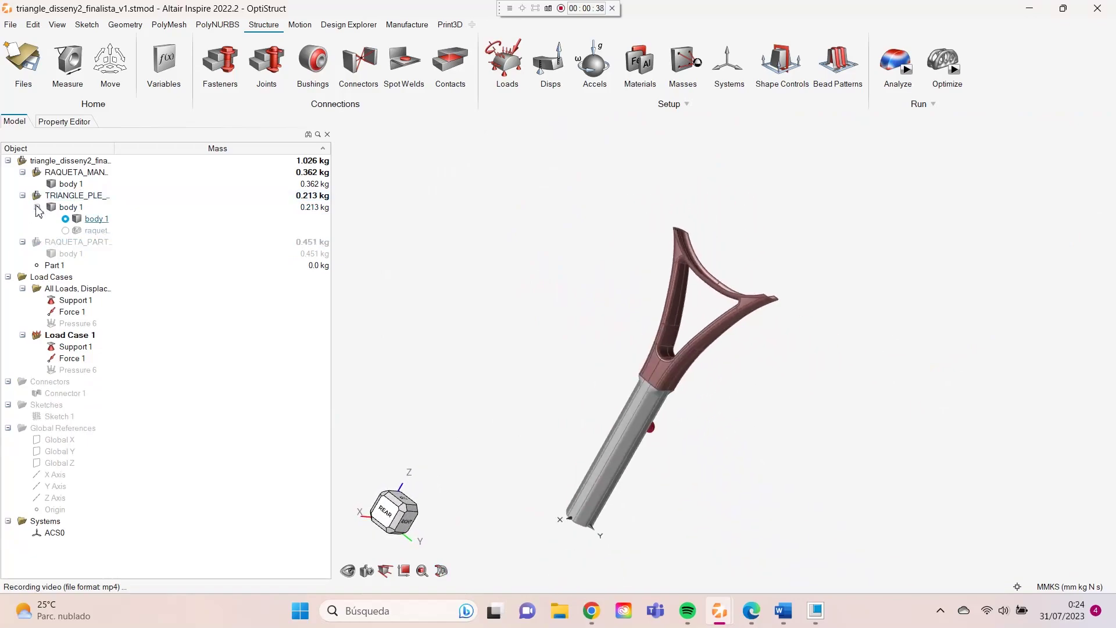
click(36, 242)
click(955, 70)
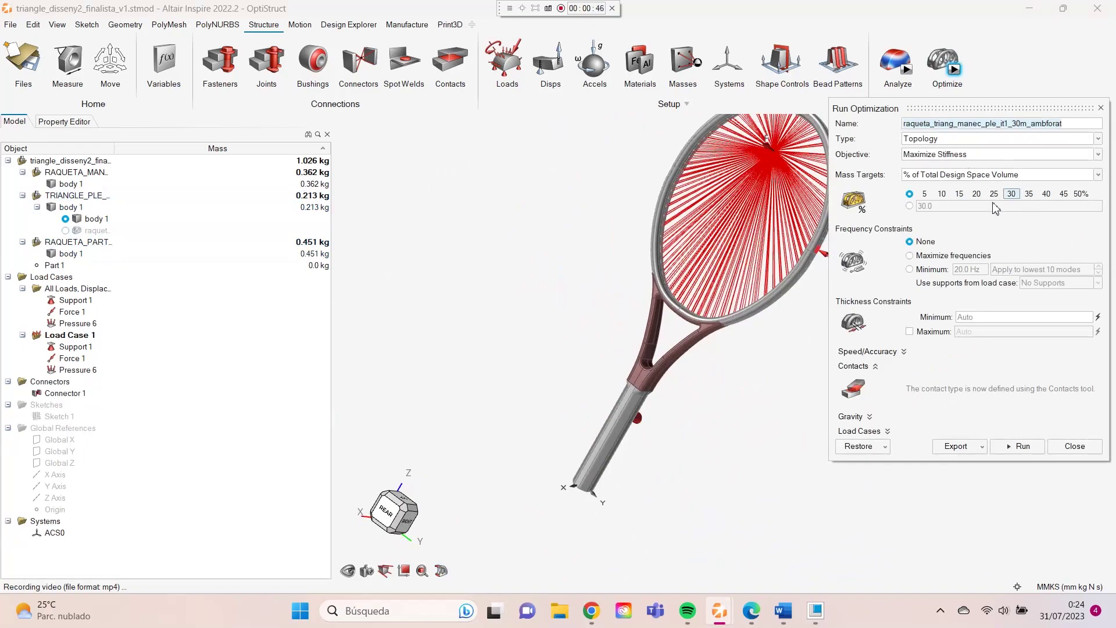
Inspect the optimized throat from several angles, then switch back to the original solid body 1
key(f)
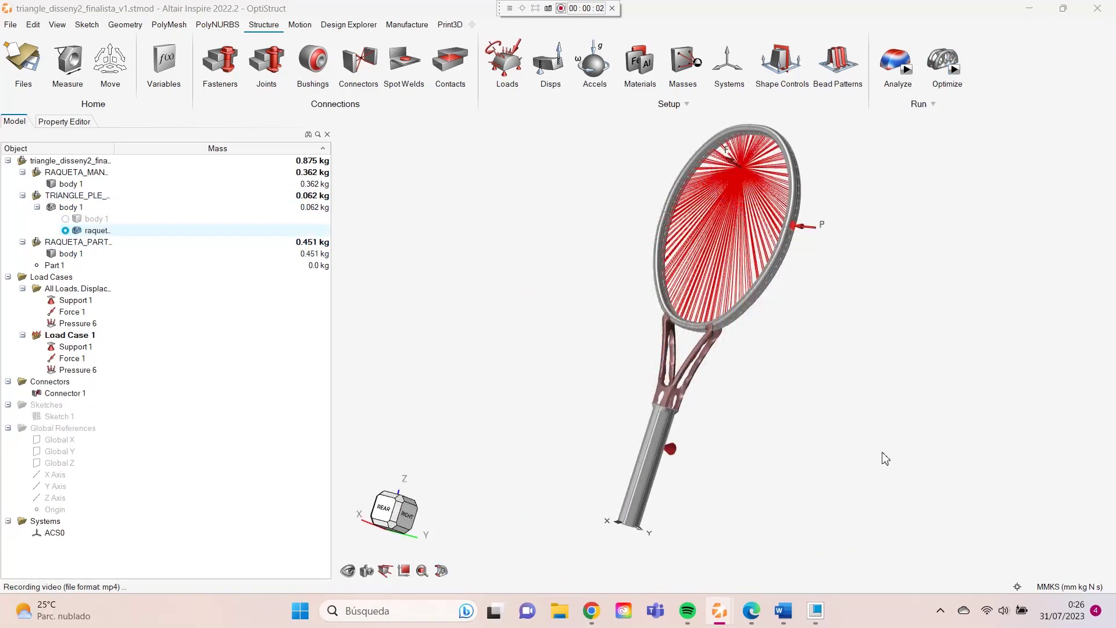
scroll(707, 381, up, 1)
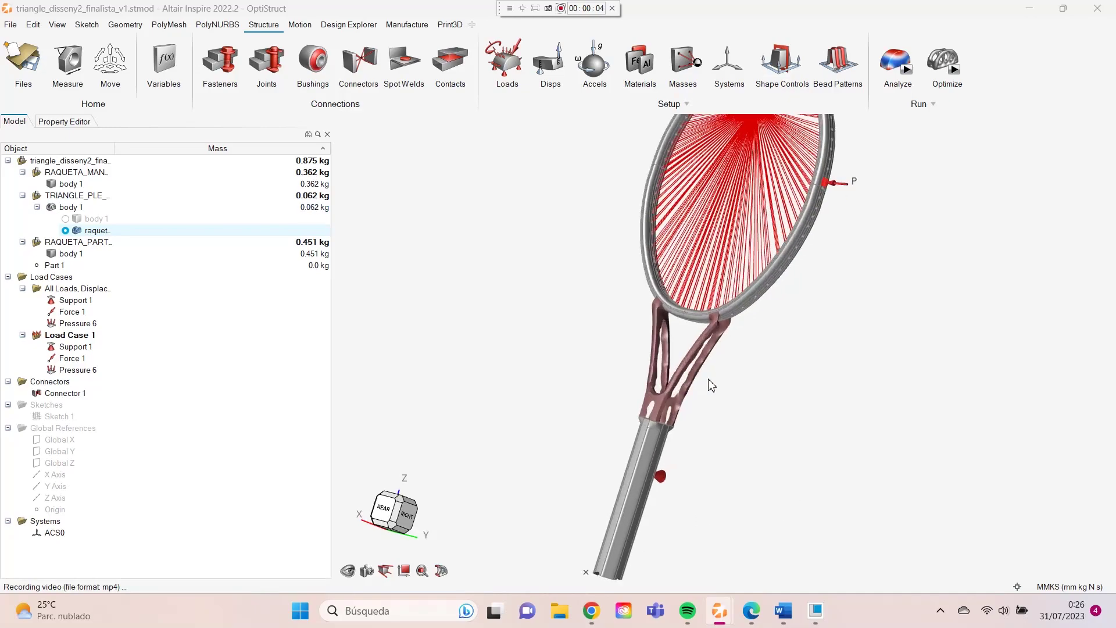
scroll(686, 340, up, 3)
right_drag(853, 239, 785, 238)
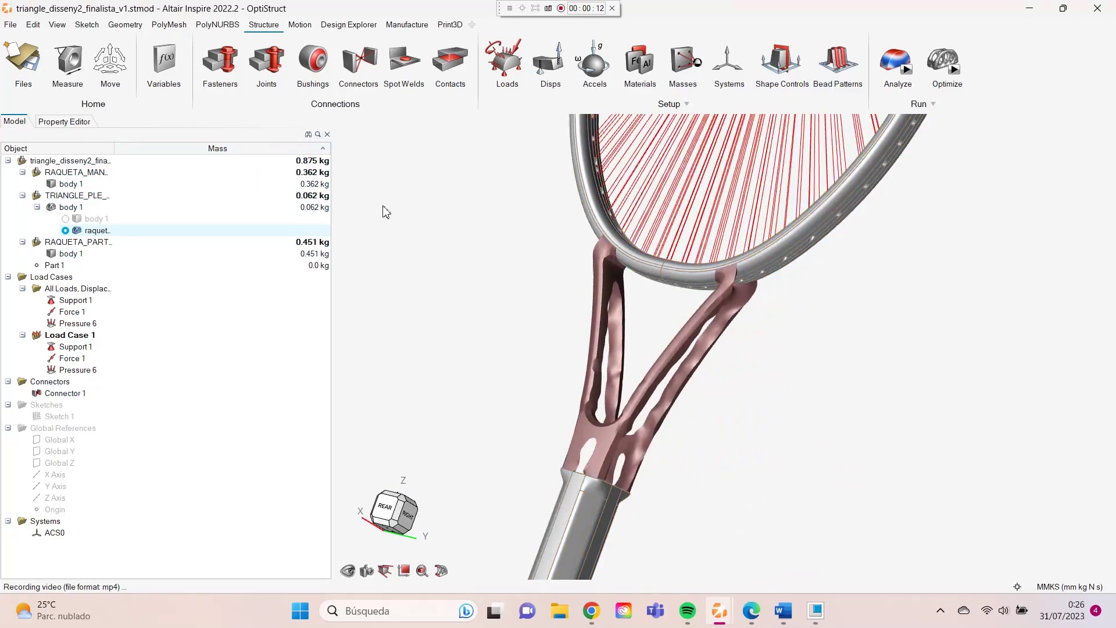
right_drag(800, 276, 739, 236)
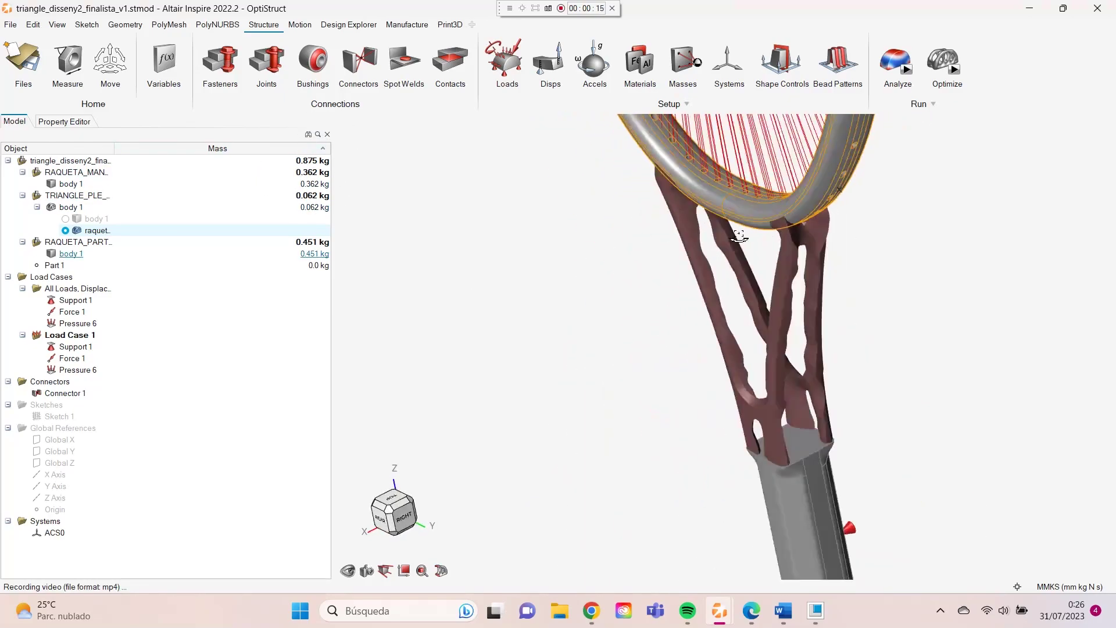
mouse_move(739, 236)
right_down()
mouse_move(530, 312)
mouse_move(777, 337)
right_up()
scroll(690, 306, up, 3)
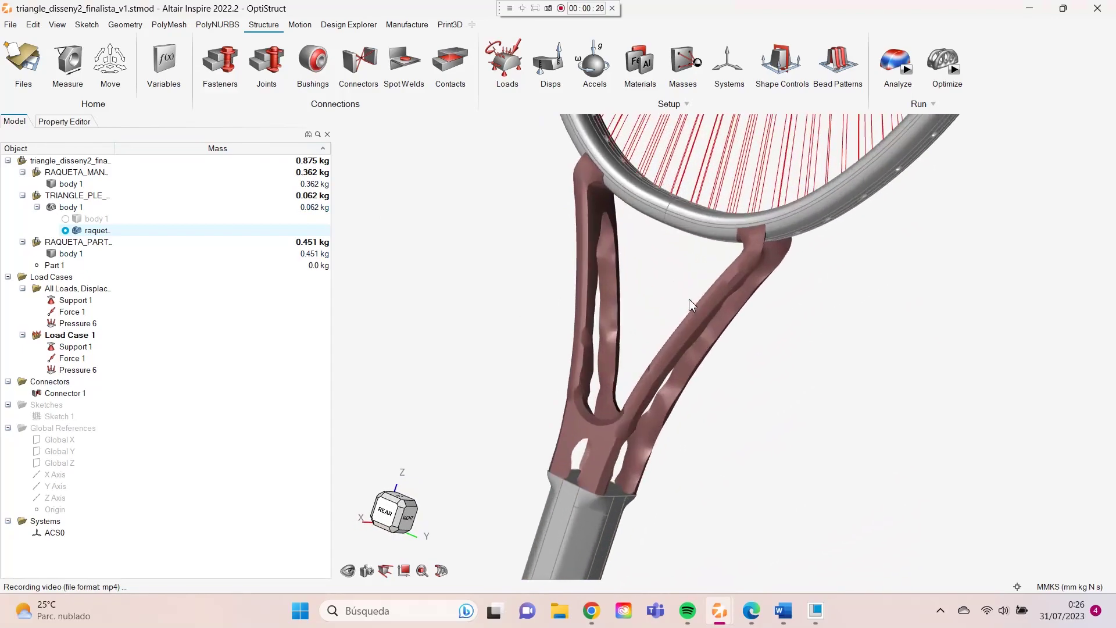
right_drag(689, 306, 668, 256)
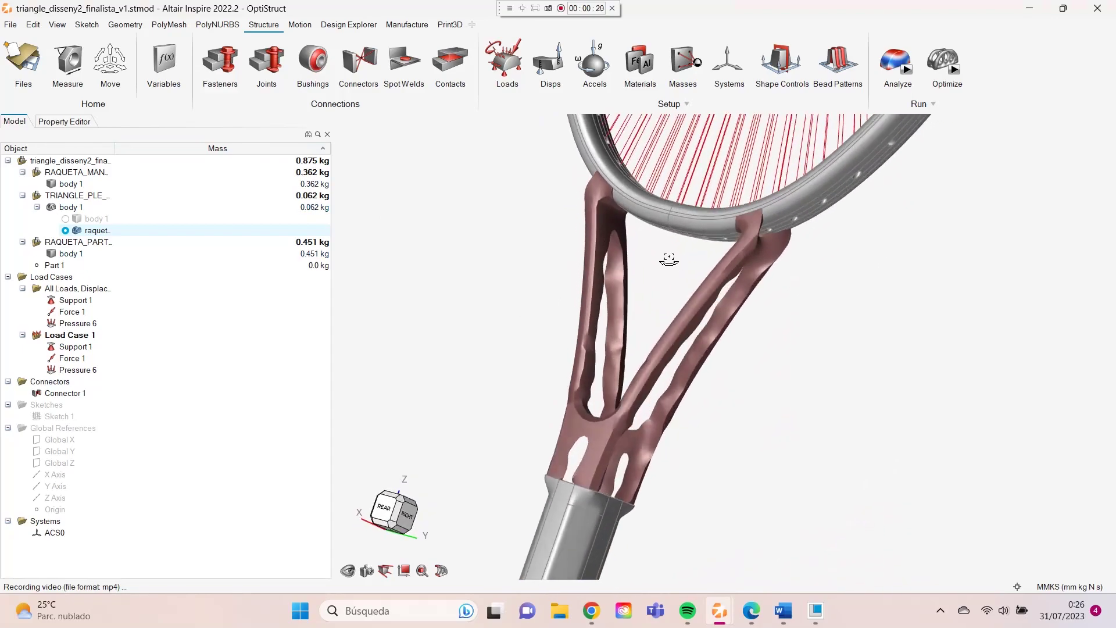
click(66, 218)
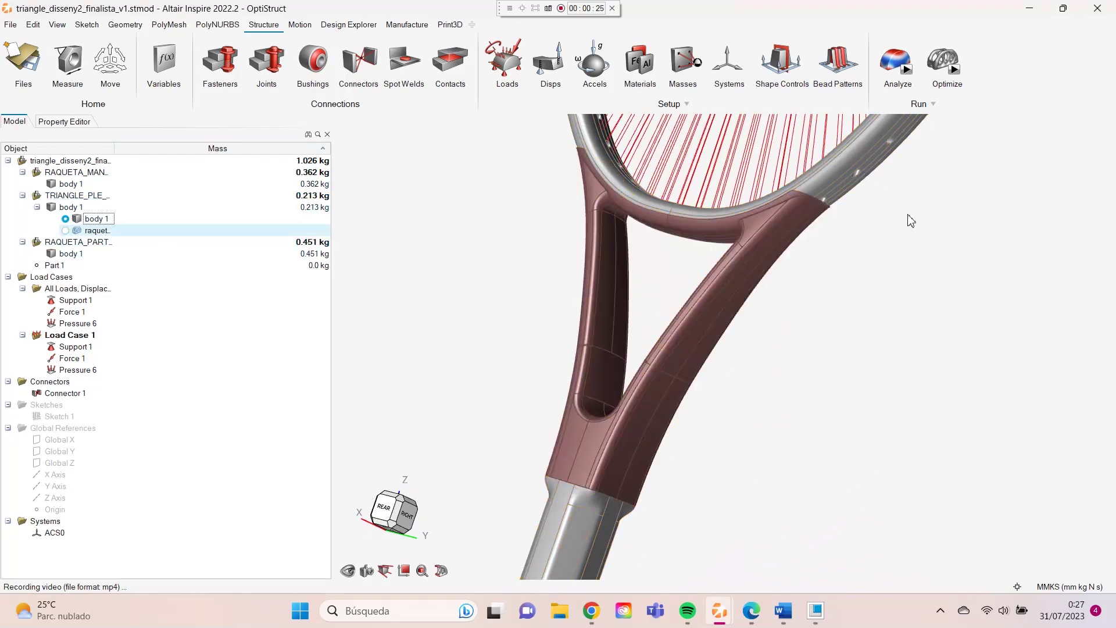
right_drag(906, 221, 892, 232)
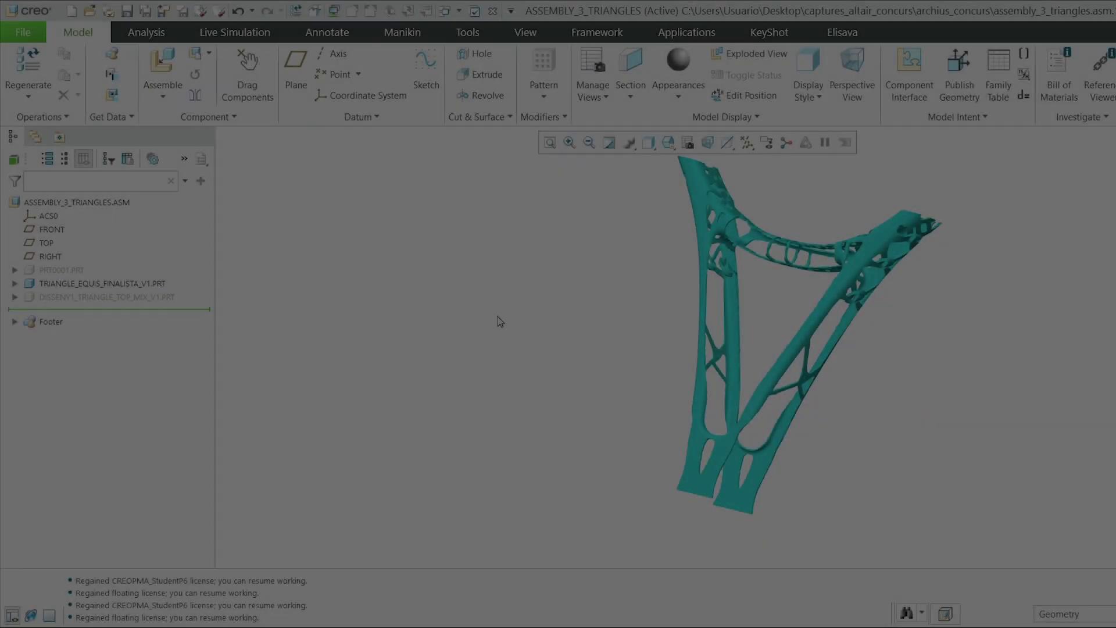
Select PRT0001 and activate DISSENY1_TRIANGLE_TOP_MIX_V1.PRT in the triangle assembly
middle_drag(449, 392, 892, 320)
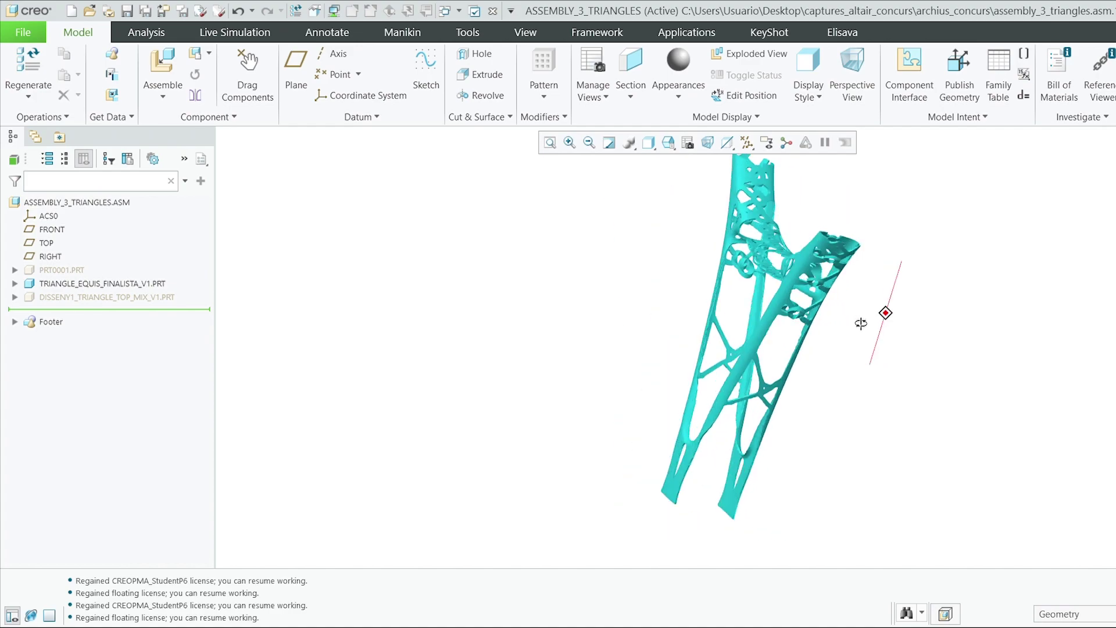
click(61, 271)
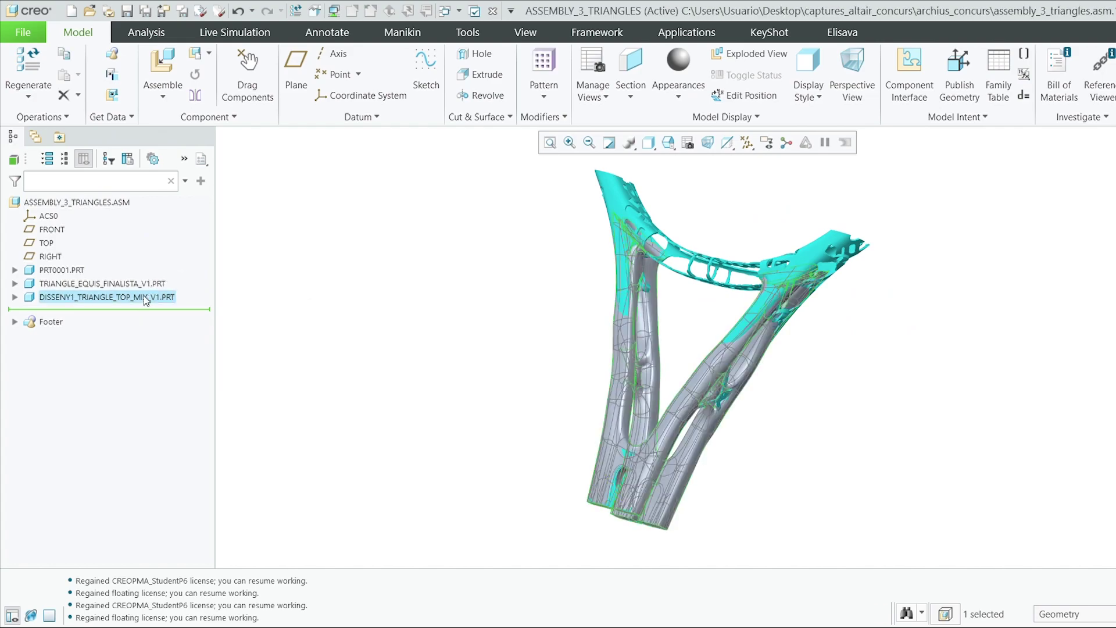
key(ctrl+a)
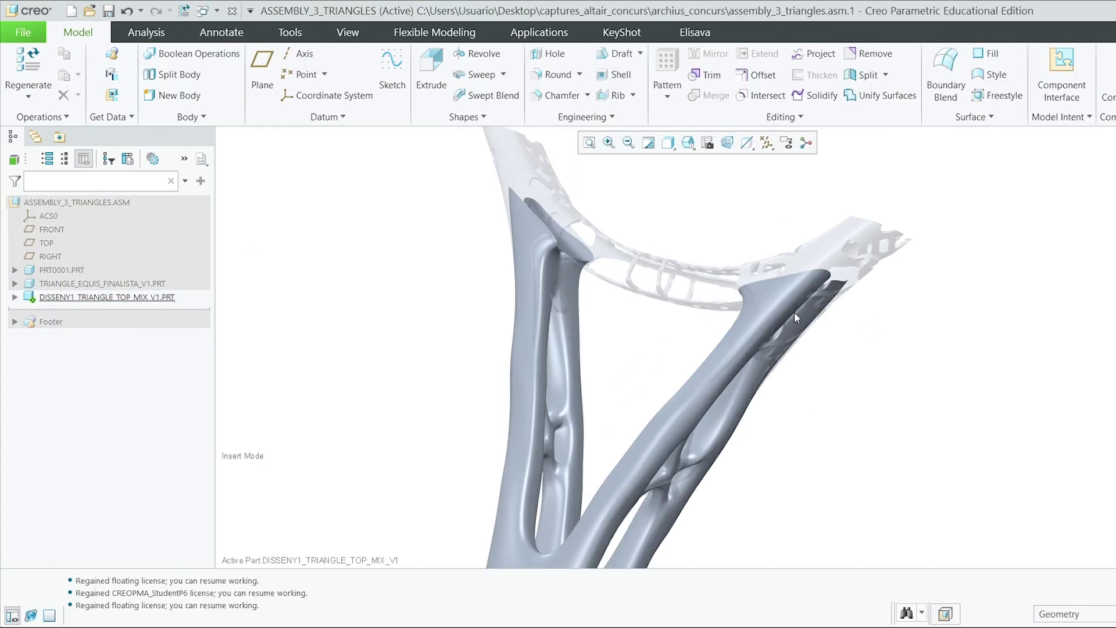
mouse_move(796, 260)
middle_down()
mouse_move(711, 315)
mouse_move(790, 319)
middle_up()
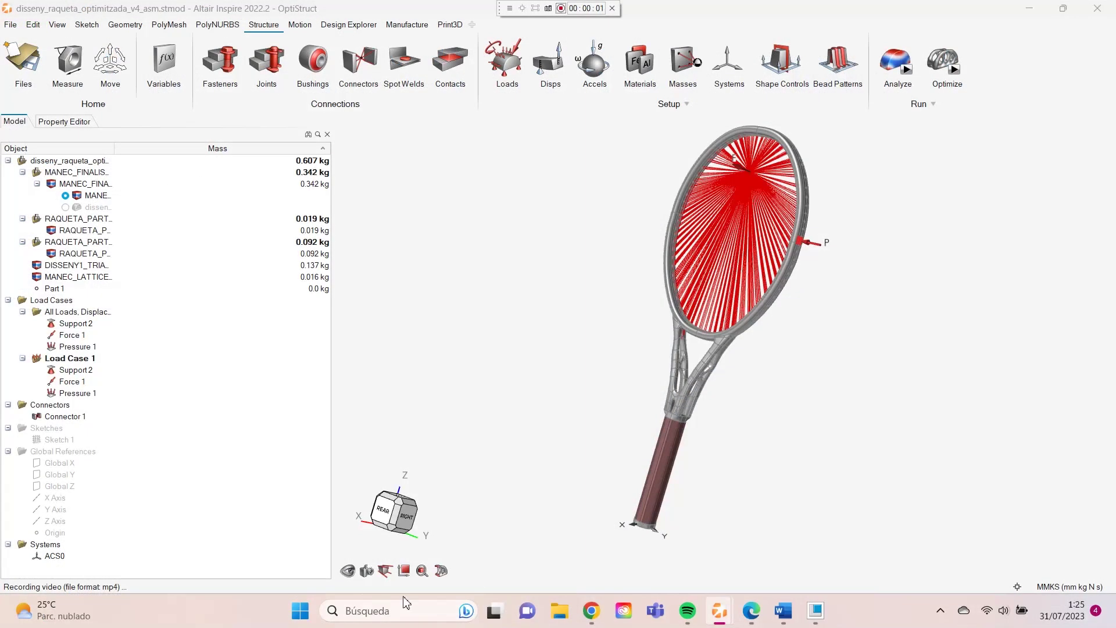
click(790, 274)
click(810, 289)
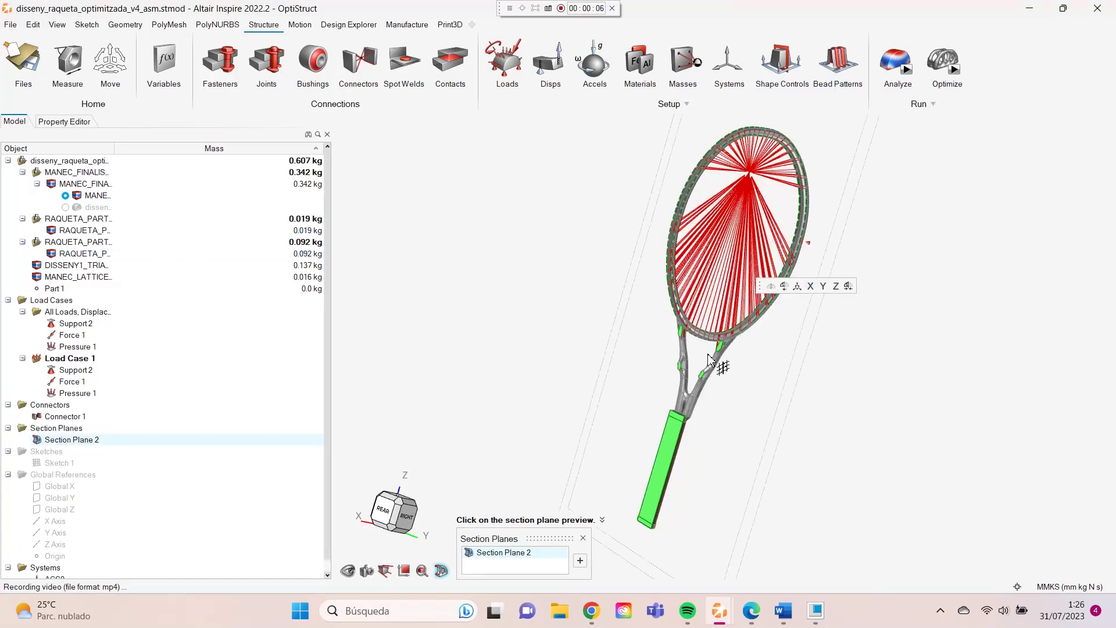
scroll(708, 357, up, 2)
scroll(697, 349, up, 2)
scroll(680, 336, up, 2)
scroll(653, 317, up, 2)
right_drag(653, 317, 815, 231)
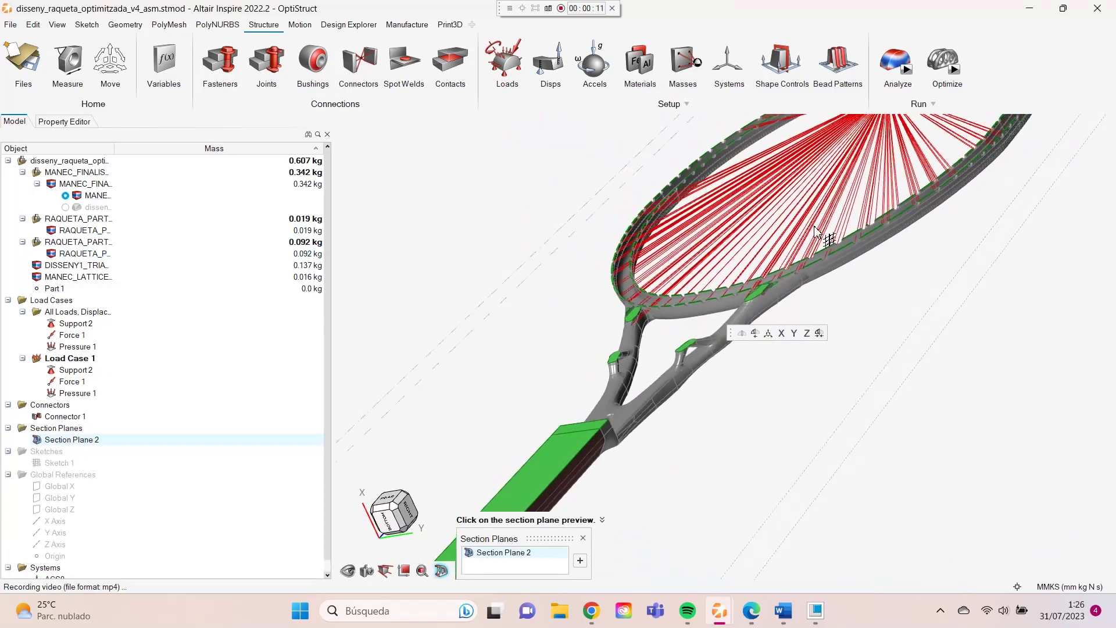
scroll(824, 240, down, 3)
right_drag(835, 250, 904, 305)
scroll(622, 262, down, 2)
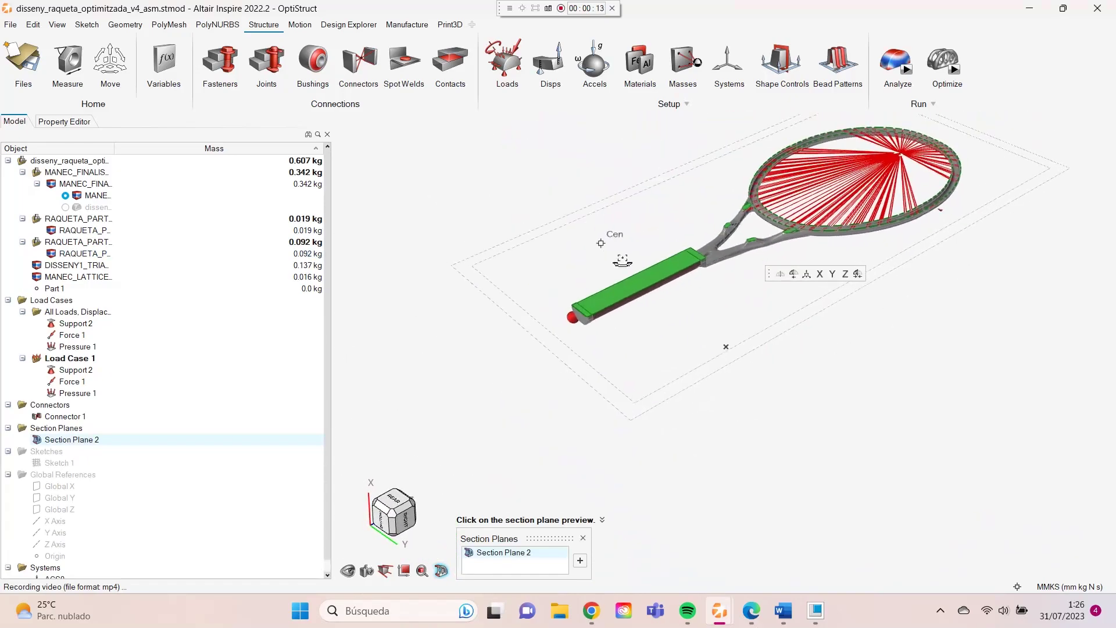
scroll(621, 262, up, 3)
right_drag(548, 316, 647, 319)
scroll(647, 318, down, 3)
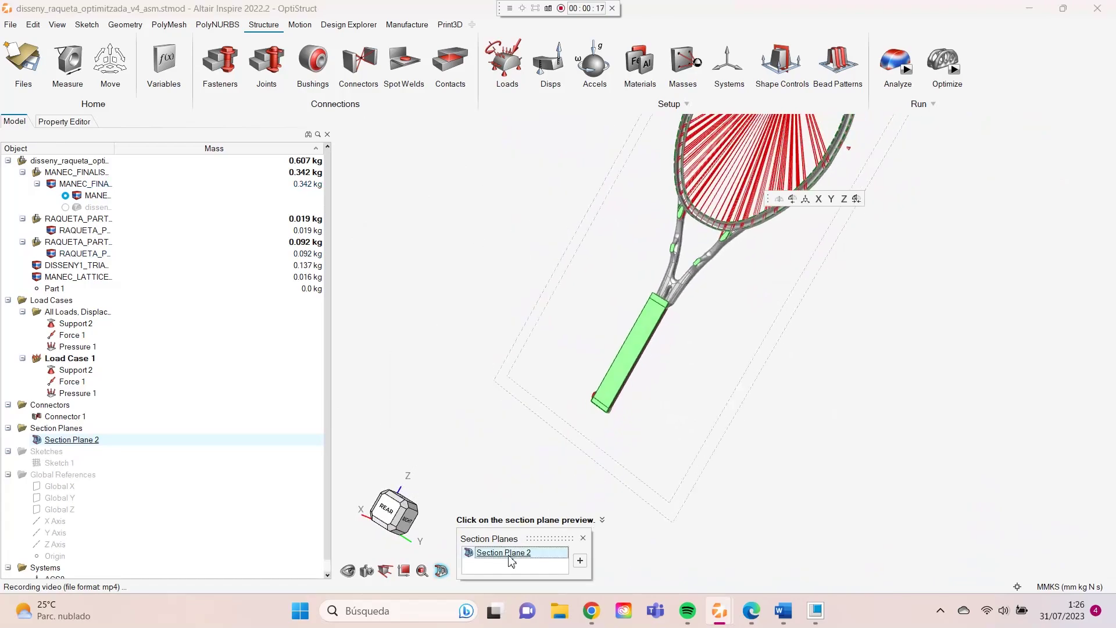
click(539, 587)
click(443, 571)
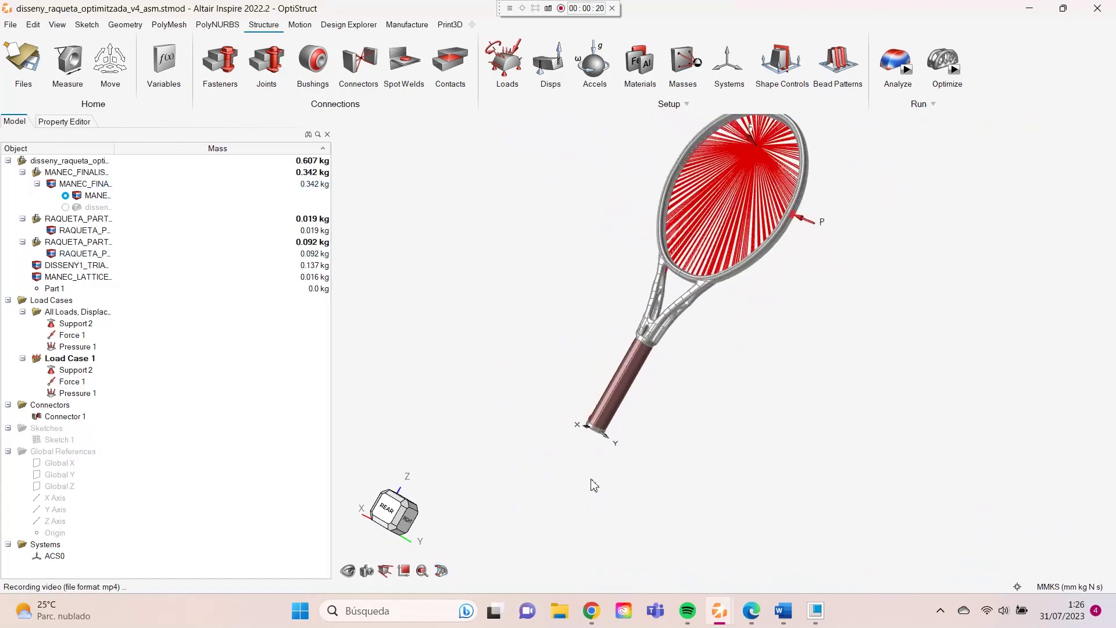
right_drag(593, 485, 658, 385)
scroll(658, 384, up, 5)
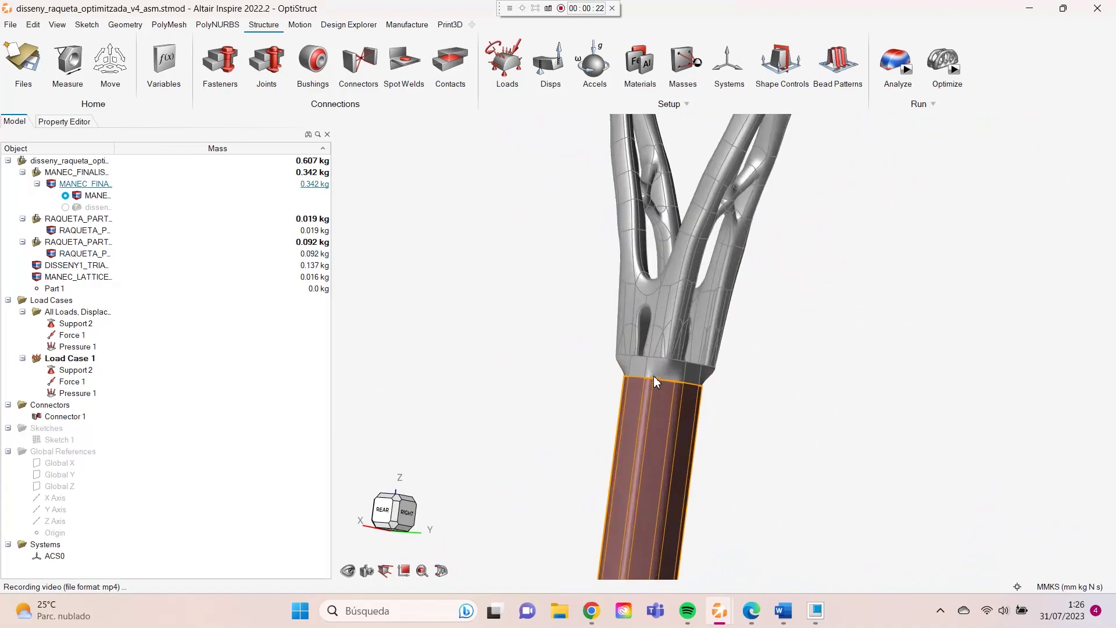
scroll(689, 314, down, 2)
scroll(717, 261, down, 2)
scroll(715, 275, up, 3)
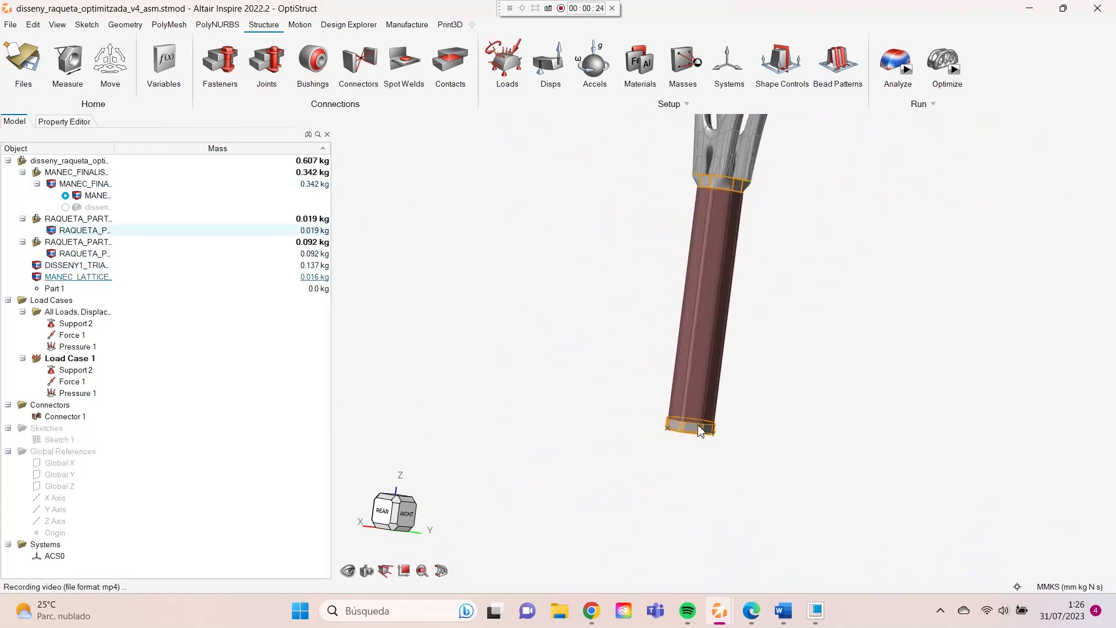
mouse_move(812, 441)
right_down()
mouse_move(836, 454)
mouse_move(747, 393)
mouse_move(913, 305)
mouse_move(766, 325)
mouse_move(837, 466)
mouse_move(672, 506)
right_up()
scroll(852, 197, down, 2)
right_drag(853, 197, 844, 180)
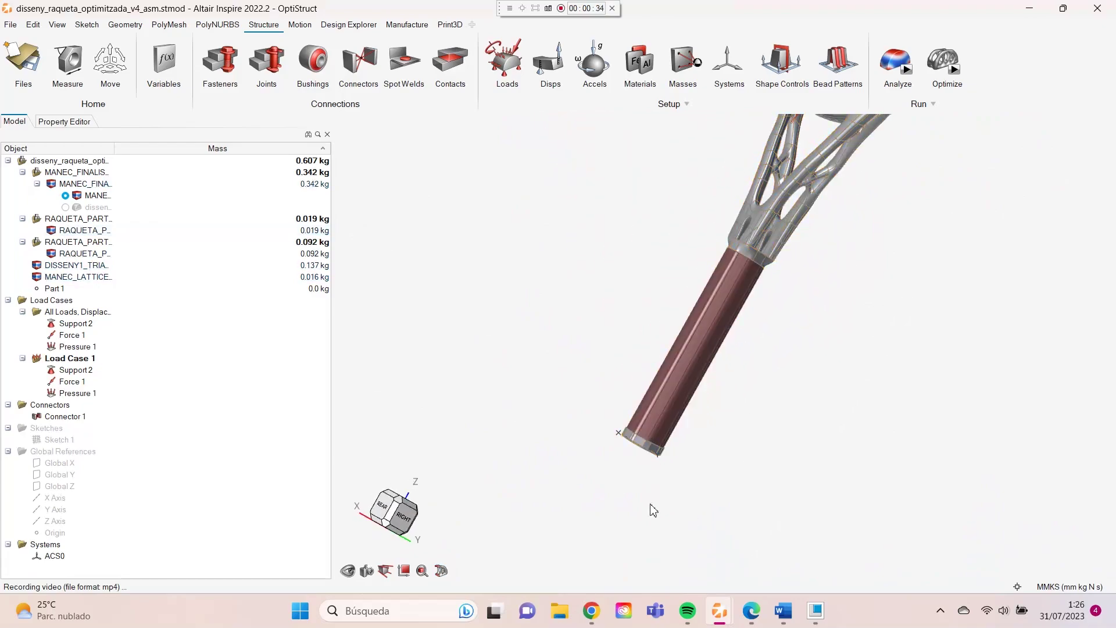
scroll(649, 510, down, 3)
mouse_move(649, 509)
right_down()
mouse_move(578, 526)
mouse_move(614, 477)
mouse_move(775, 389)
mouse_move(806, 476)
right_up()
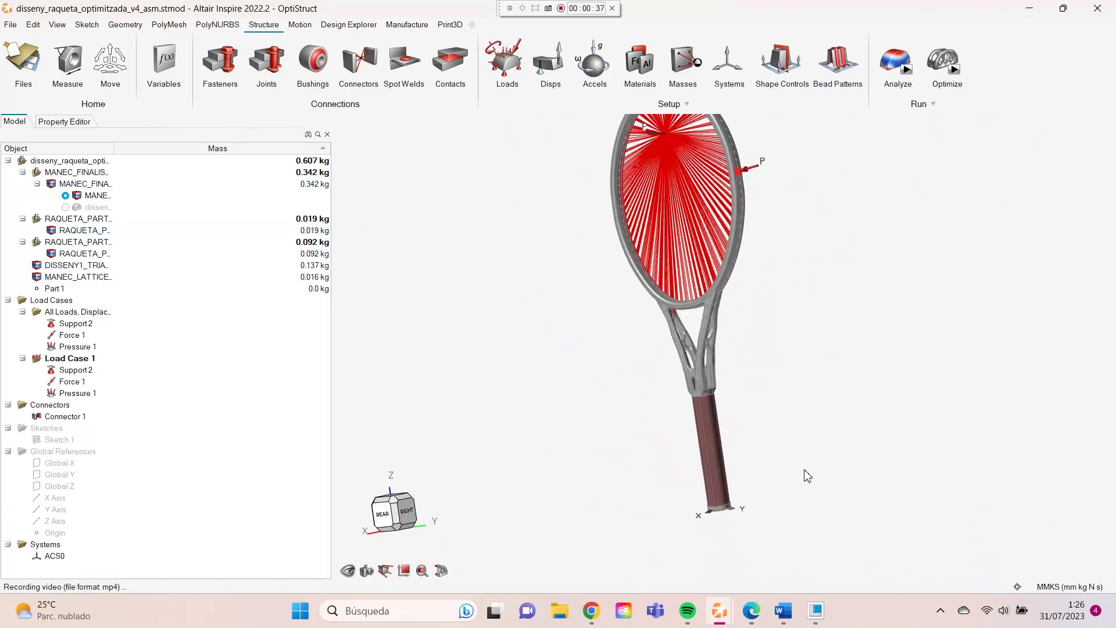
Open the optimization settings and choose Minimize Mass as the lattice objective
click(956, 79)
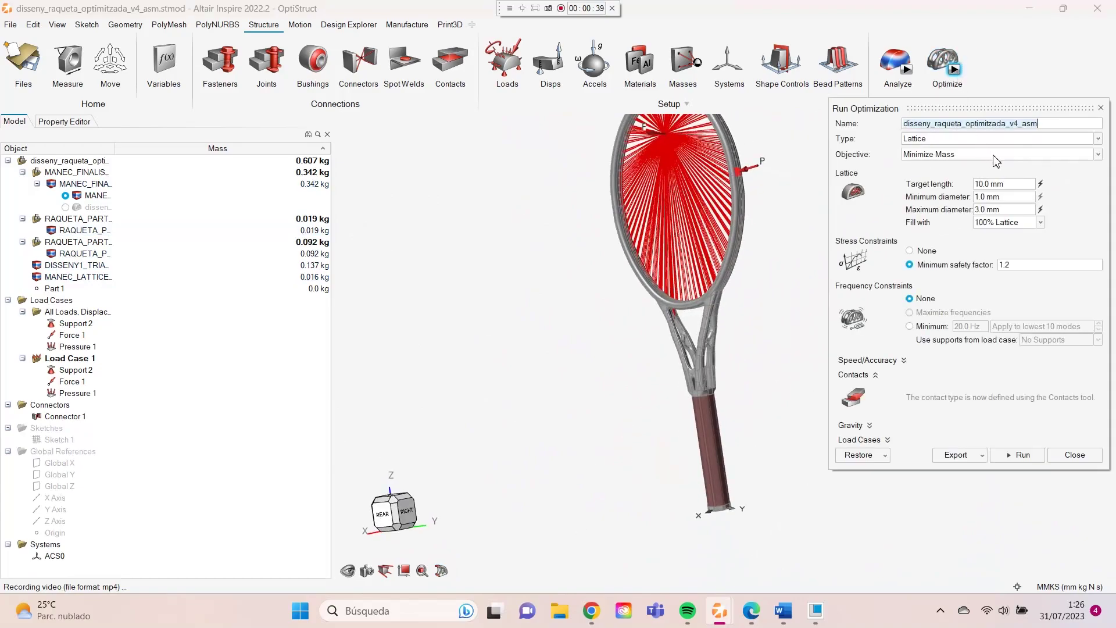
click(1014, 166)
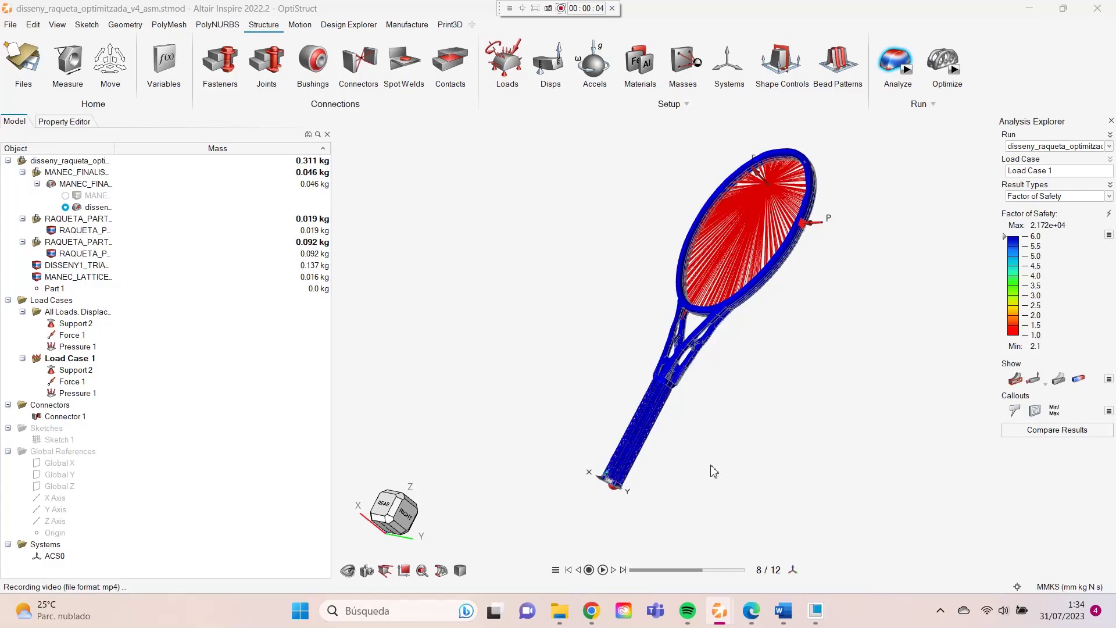
Orbit the results view to examine the racket head and lattice handle stress plot
mouse_move(712, 491)
right_down()
mouse_move(806, 216)
mouse_move(1053, 199)
right_up()
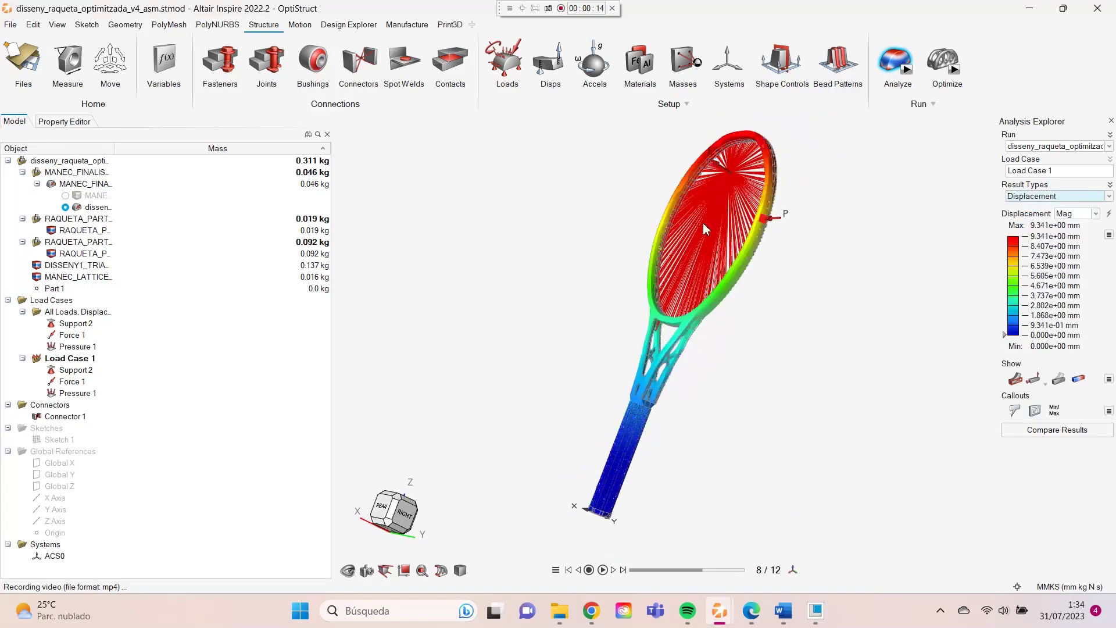
mouse_move(703, 223)
right_down()
mouse_move(769, 187)
mouse_move(780, 278)
right_up()
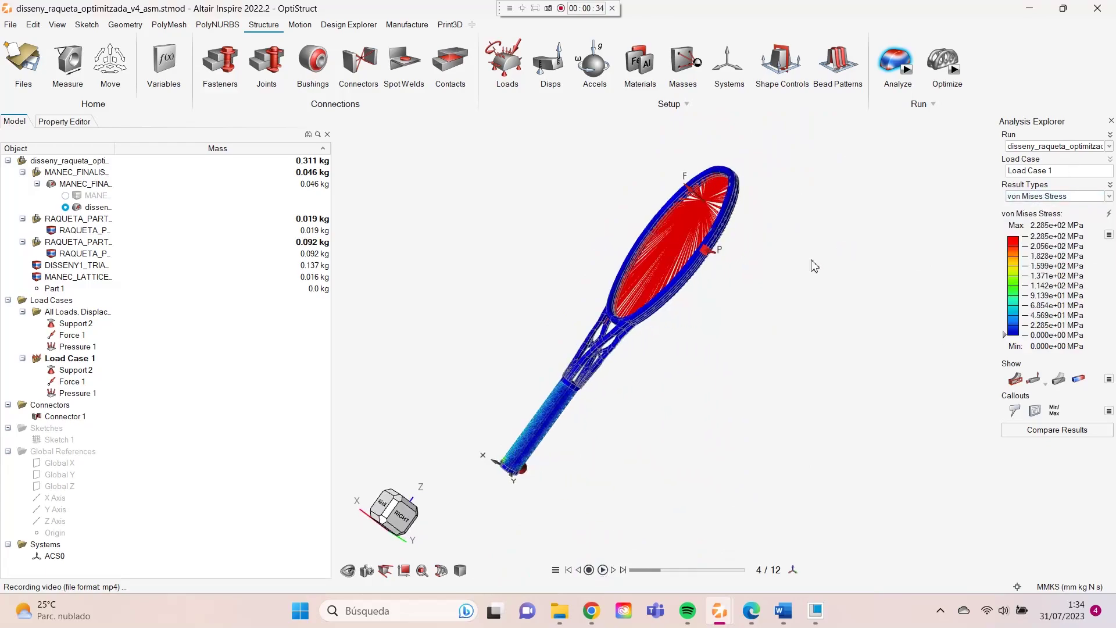
right_drag(733, 235, 555, 495)
scroll(555, 495, up, 10)
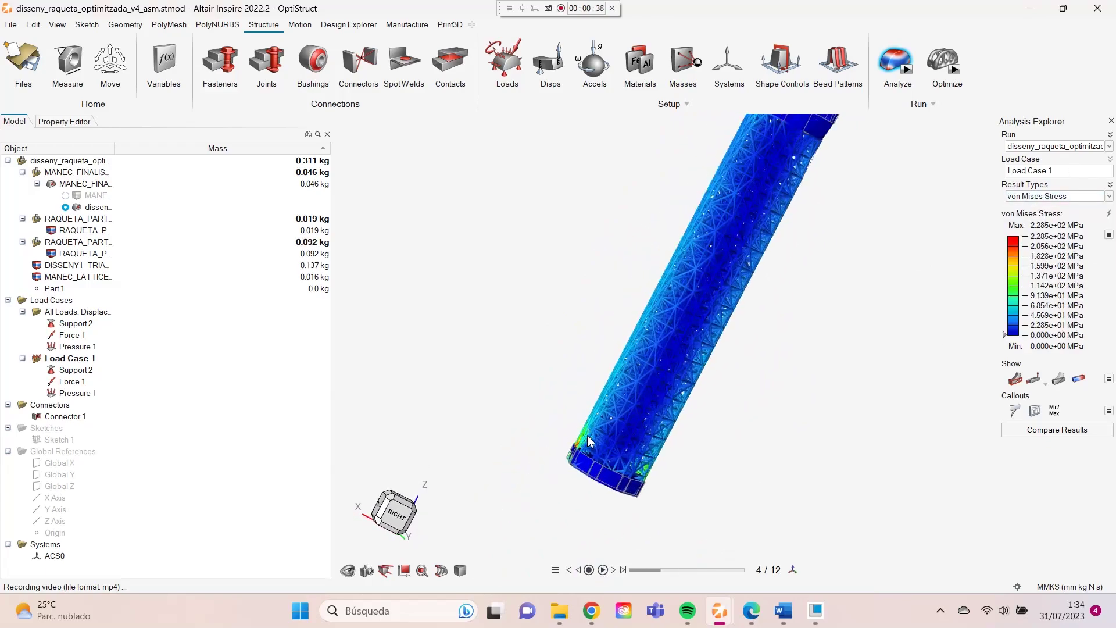
scroll(616, 392, down, 5)
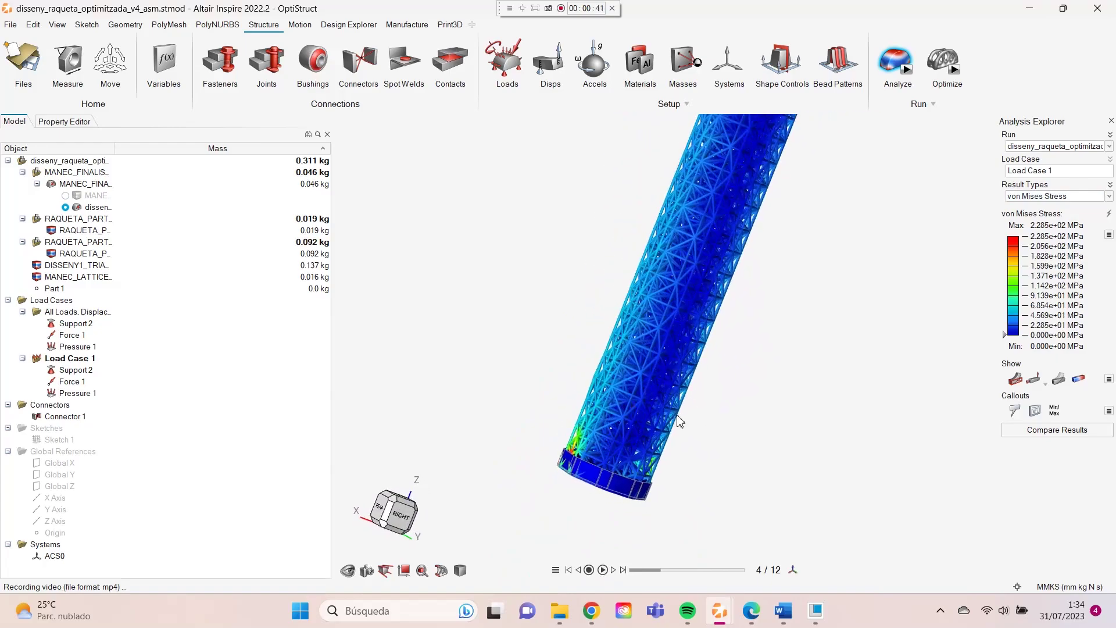
scroll(622, 451, down, 3)
right_drag(751, 199, 809, 229)
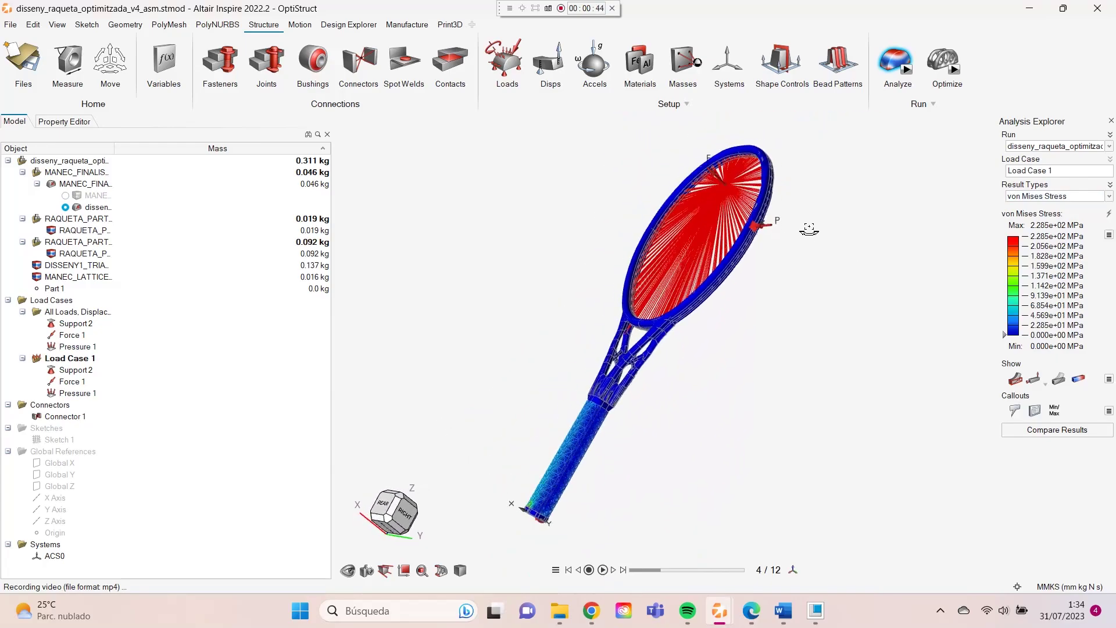